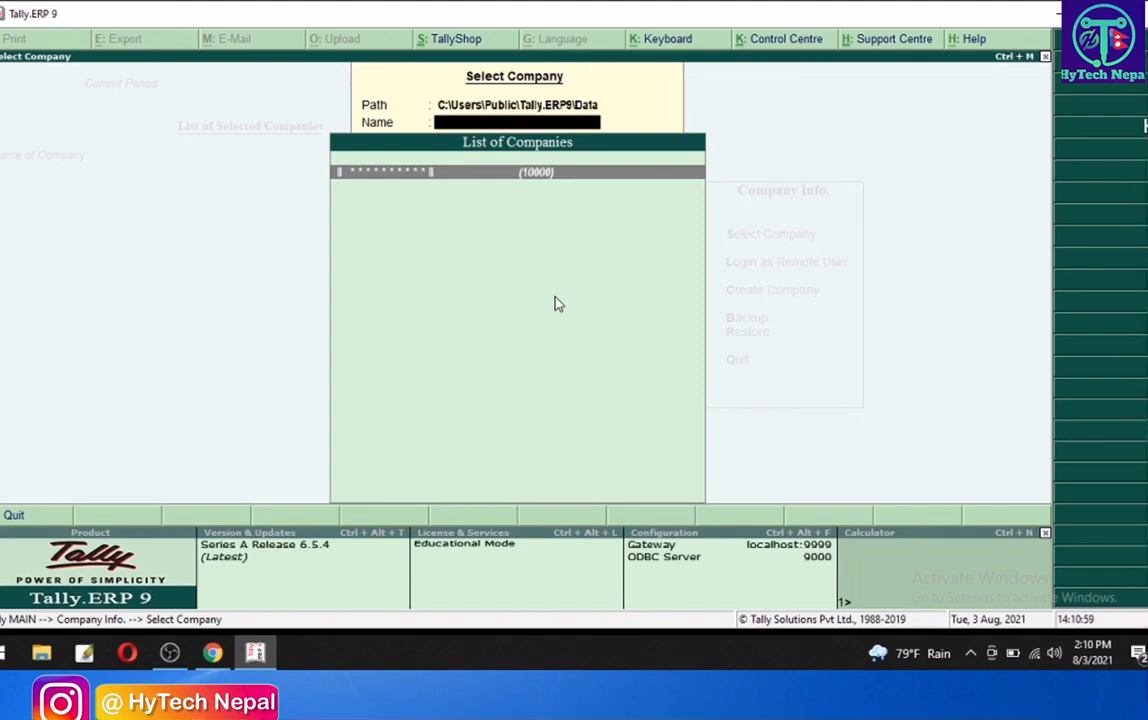
- Open the listed company and enter the TallyVault password
{"action": "key", "text": "Return"}
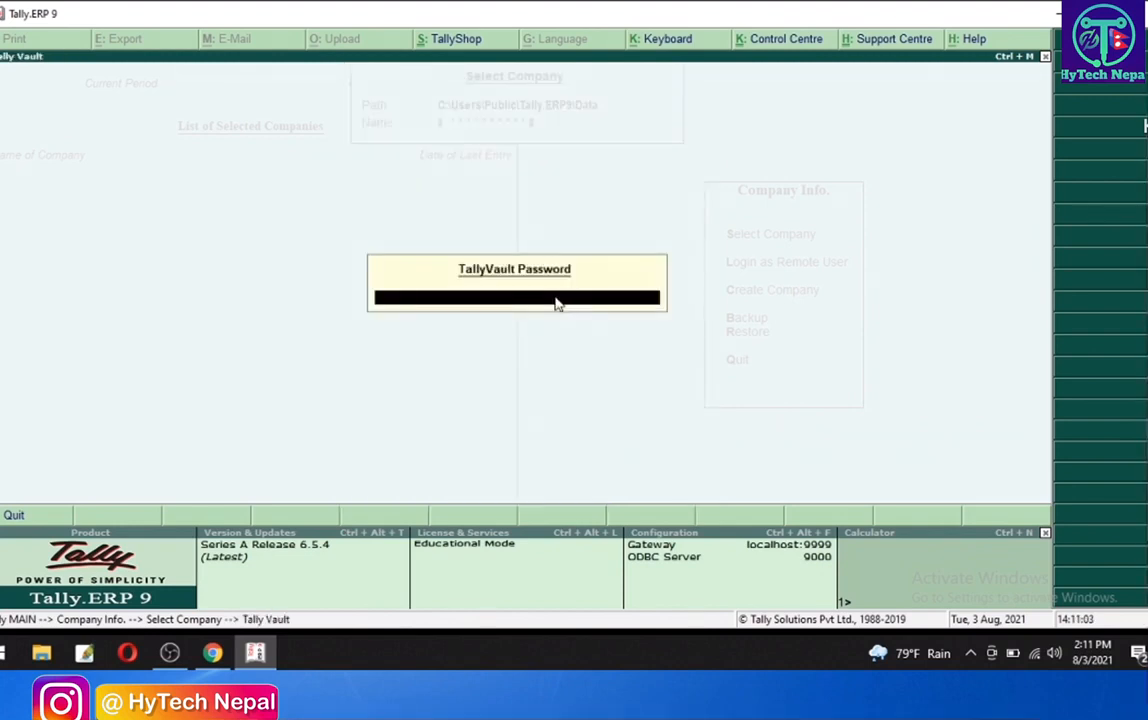
{"action": "type", "text": "***"}
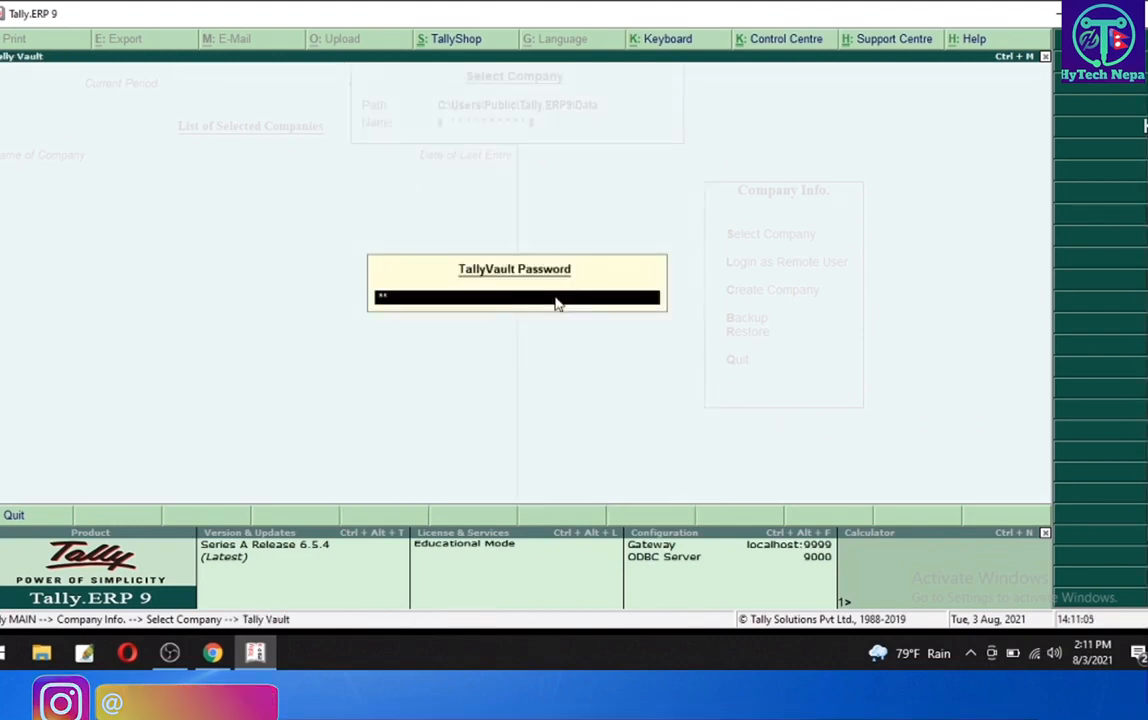
{"action": "key", "text": "Return"}
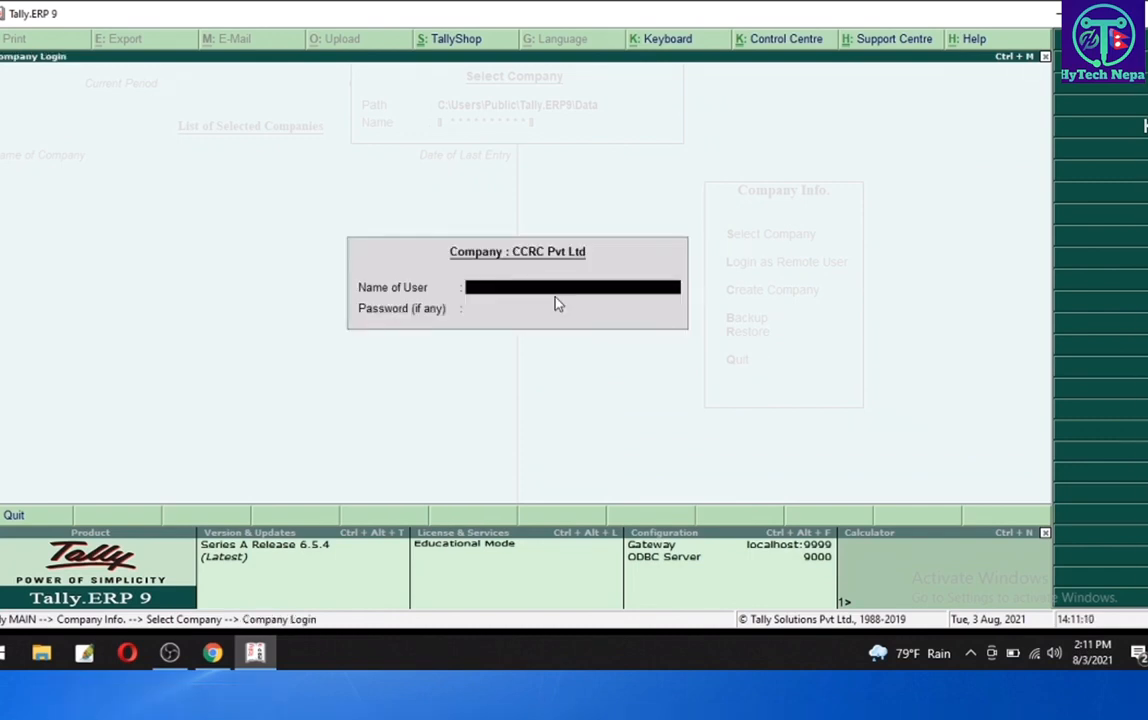
- Log in to CCRC Pvt Ltd with the user name and the account password
{"action": "type", "text": "niranjan"}
{"action": "key", "text": "Return"}
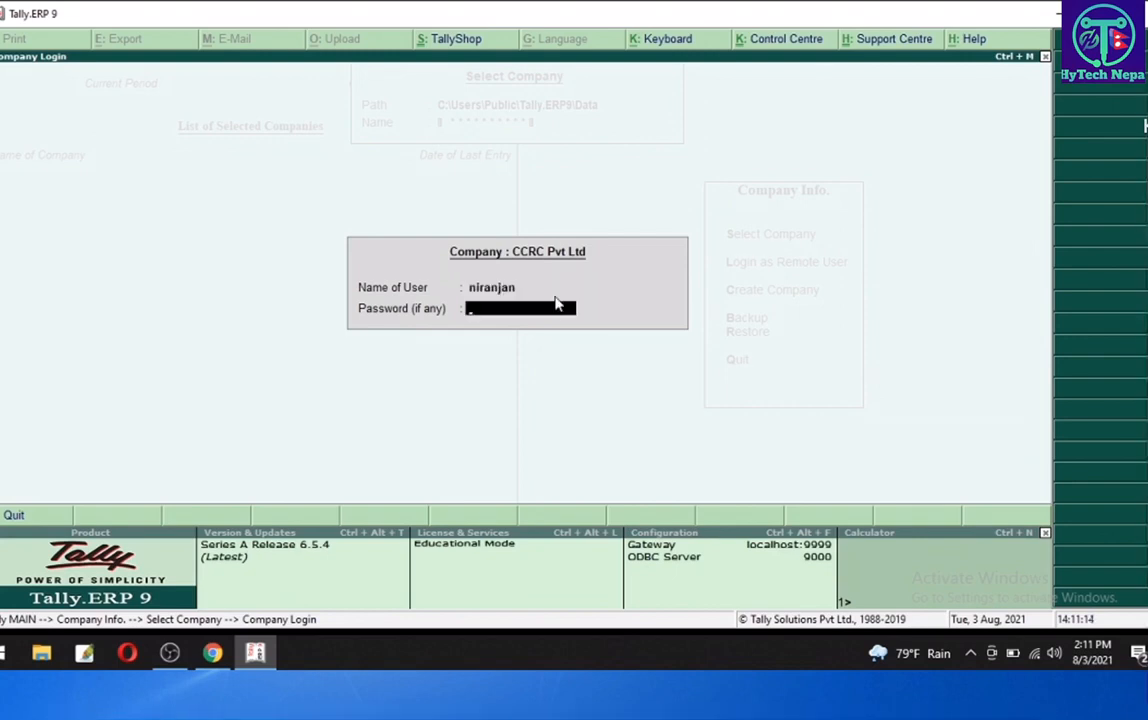
{"action": "type", "text": "*****"}
{"action": "key", "text": "Return"}
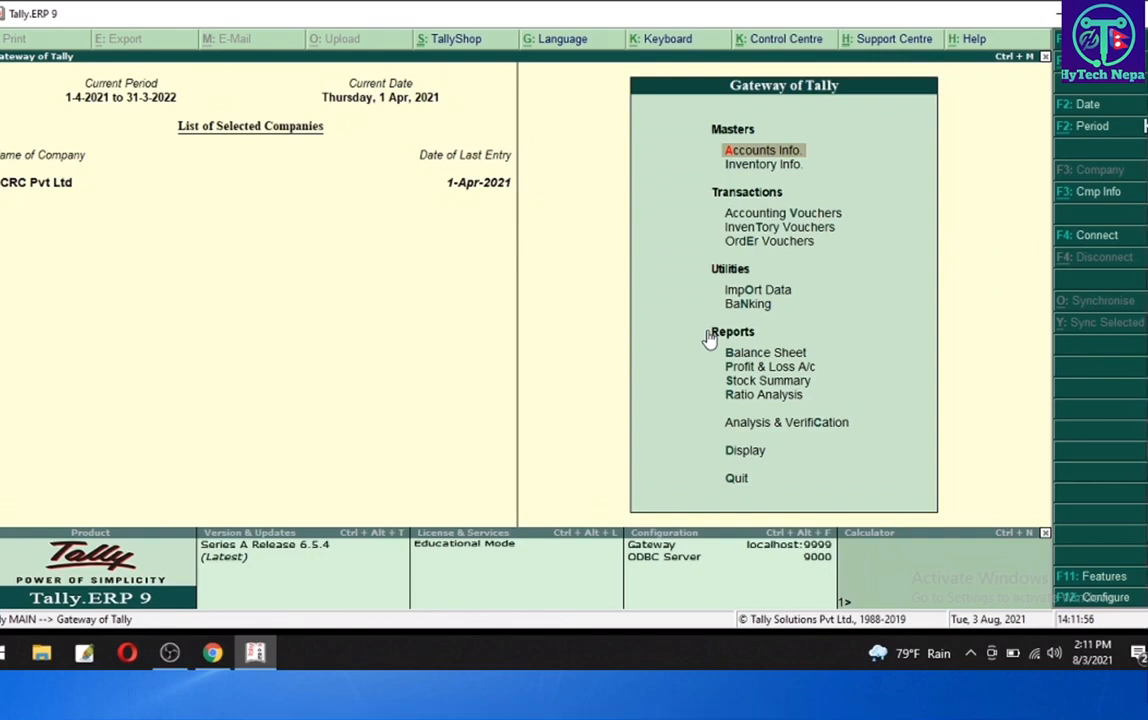
- Open the company's Accounting Features settings
{"action": "key", "text": "Down"}
{"action": "key", "text": "Down"}
{"action": "key", "text": "Down"}
{"action": "key", "text": "Down"}
{"action": "key", "text": "Down"}
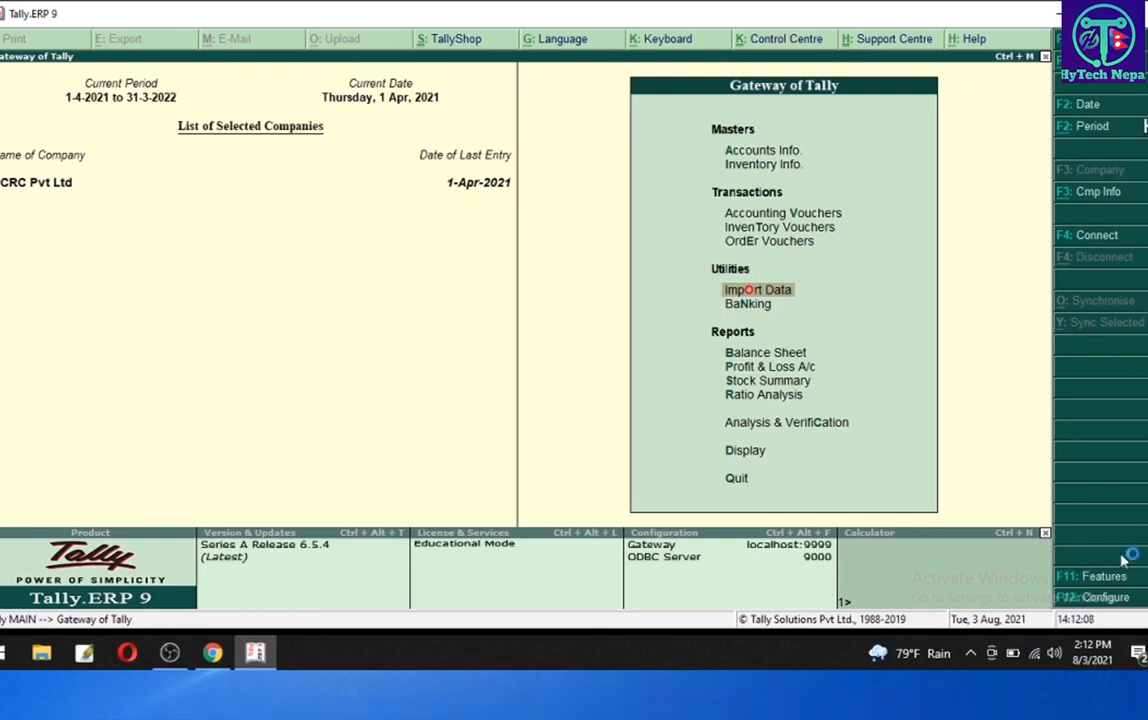
{"action": "left_click", "coordinate": [1076, 581]}
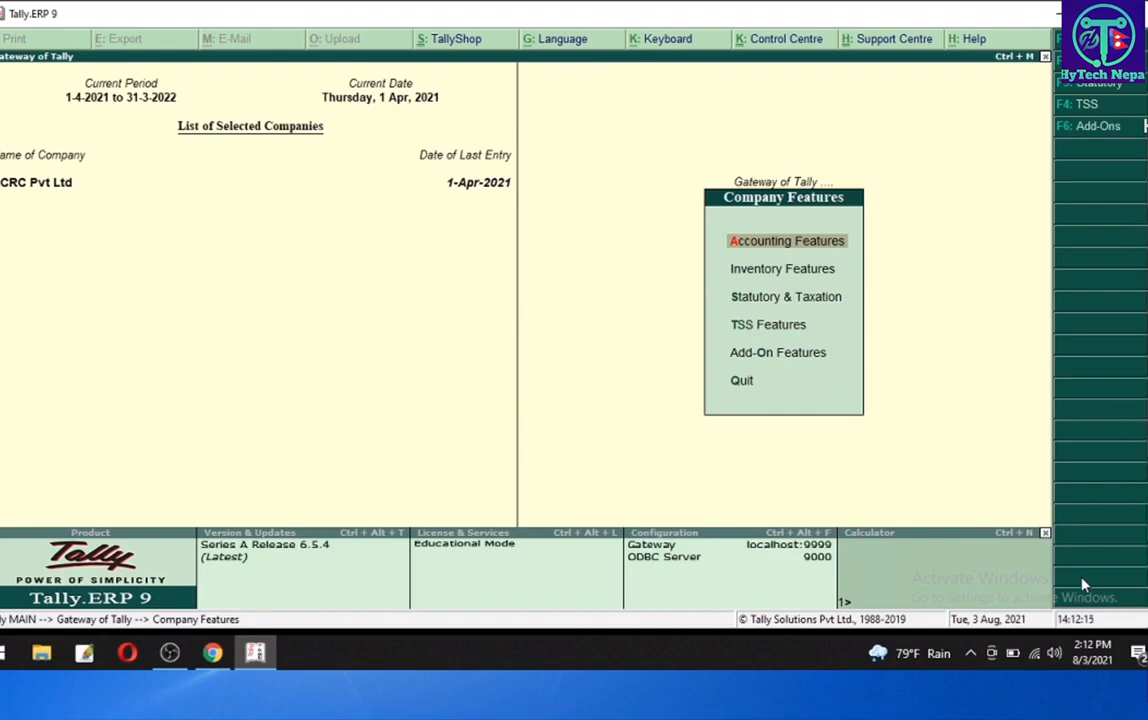
{"action": "key", "text": "Return"}
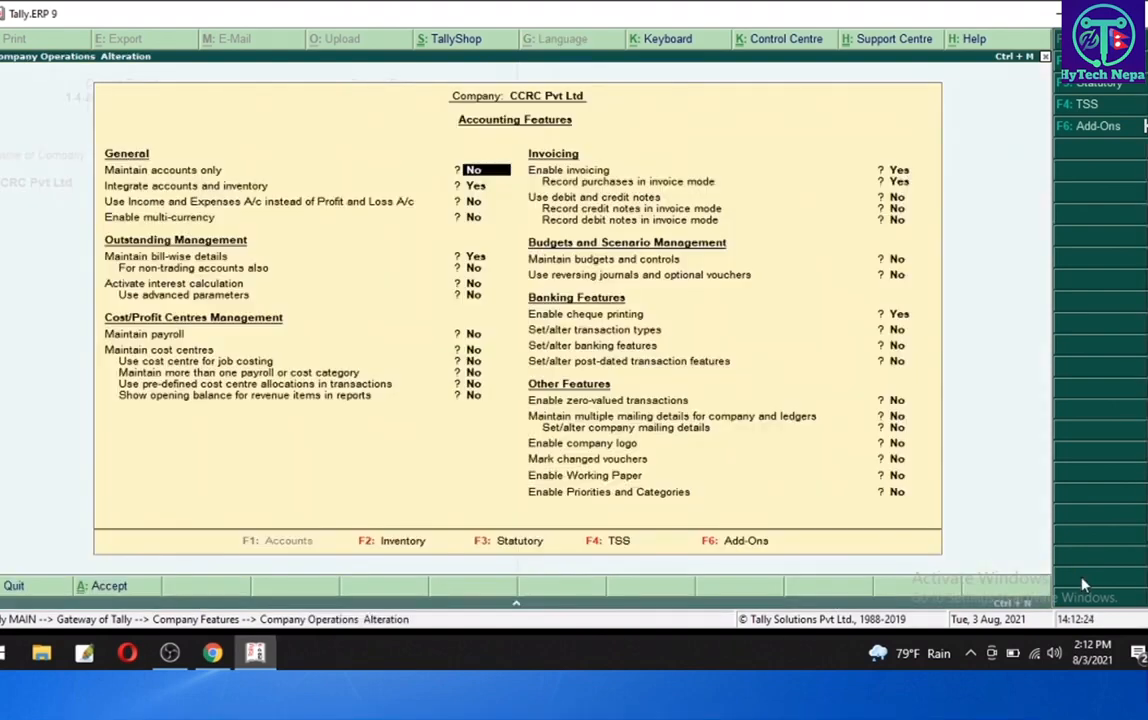
- Turn on Activate interest calculation in the accounting features
{"action": "key", "text": "Return"}
{"action": "key", "text": "Return"}
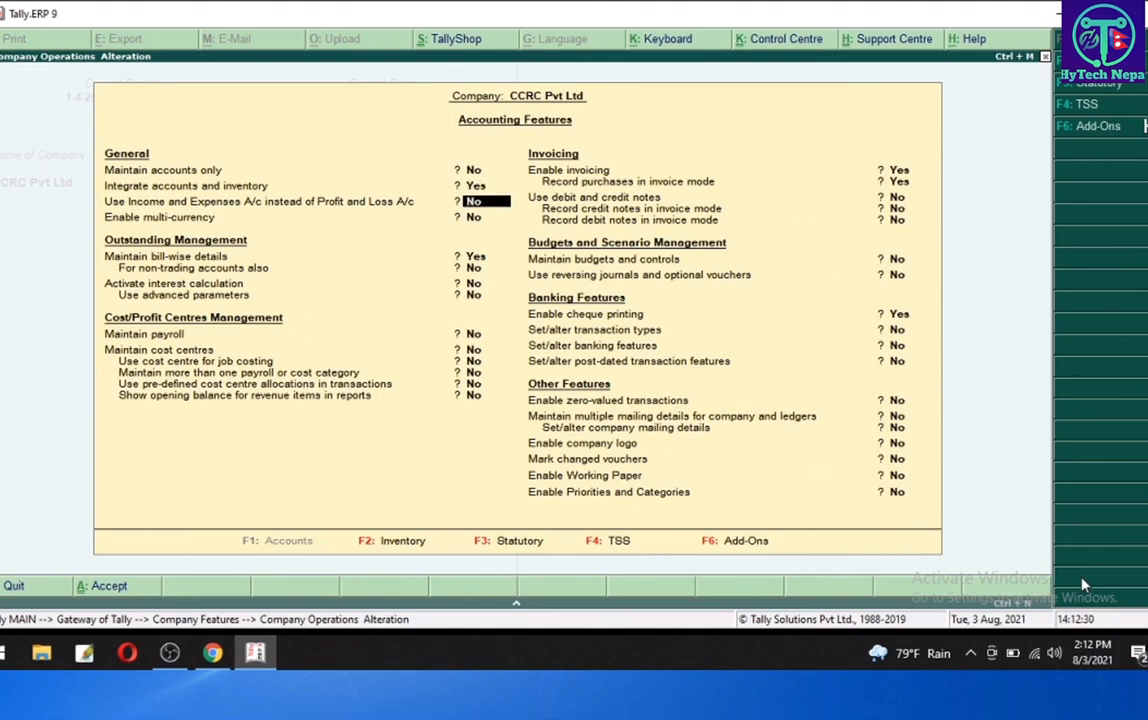
{"action": "key", "text": "Return"}
{"action": "key", "text": "Return"}
{"action": "key", "text": "Return"}
{"action": "key", "text": "Return"}
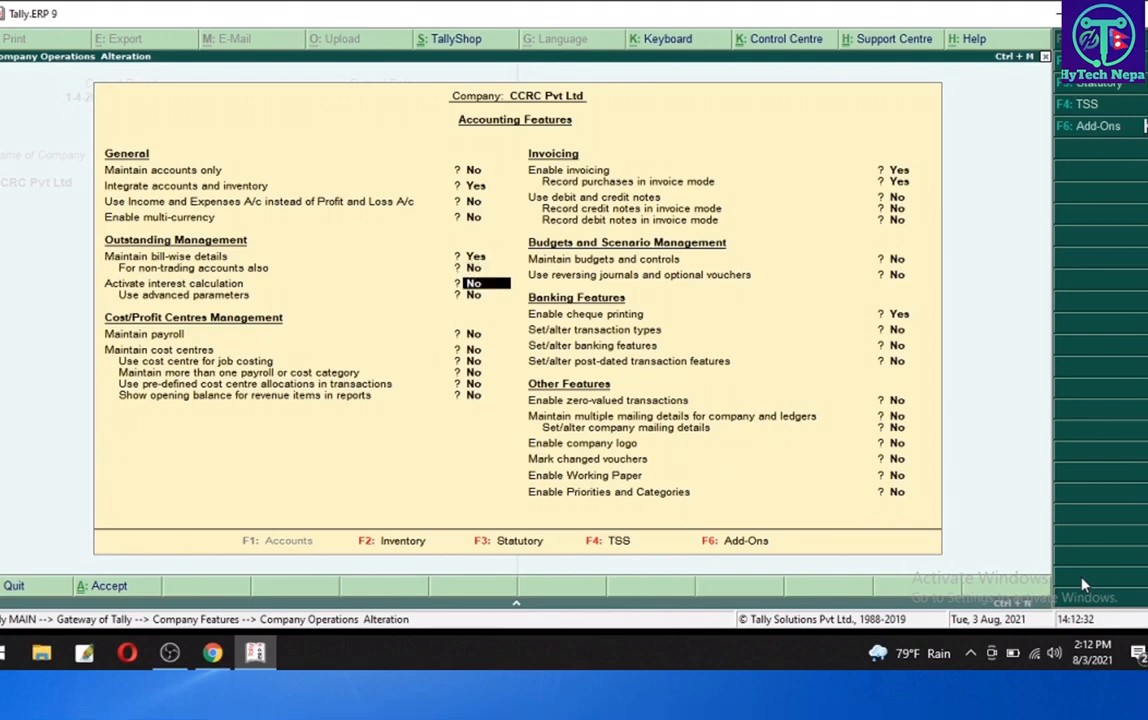
{"action": "type", "text": "y"}
{"action": "key", "text": "Return"}
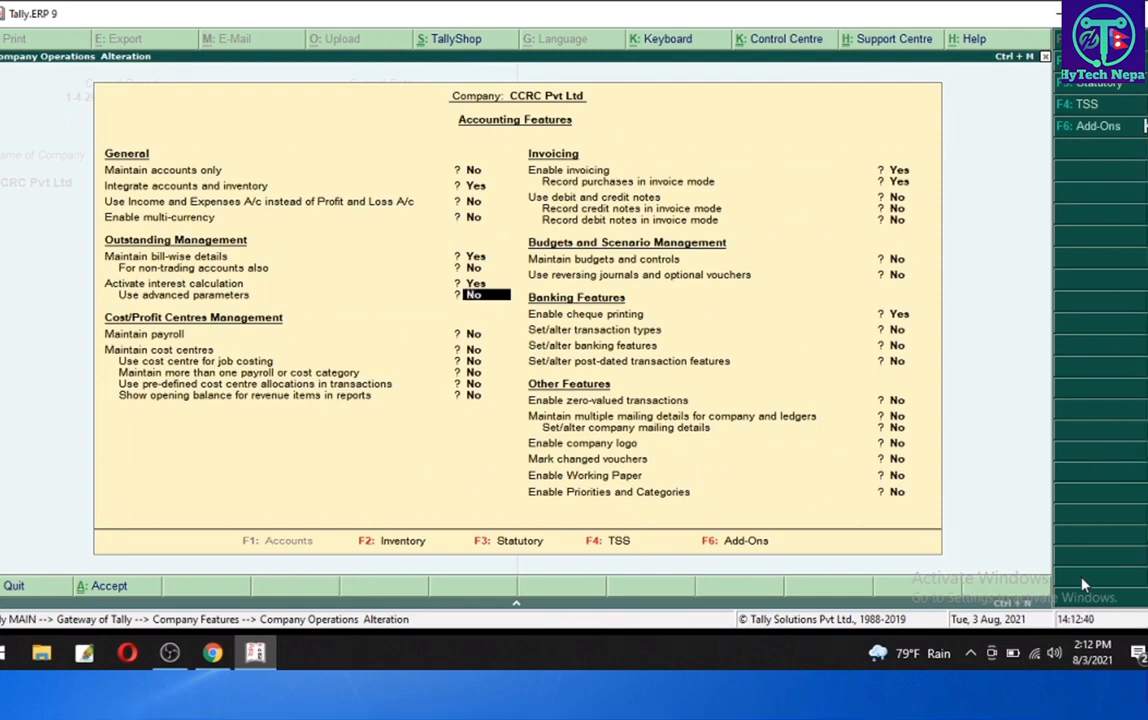
- Step through the remaining accounting features and accept the settings
{"action": "key", "text": "Return"}
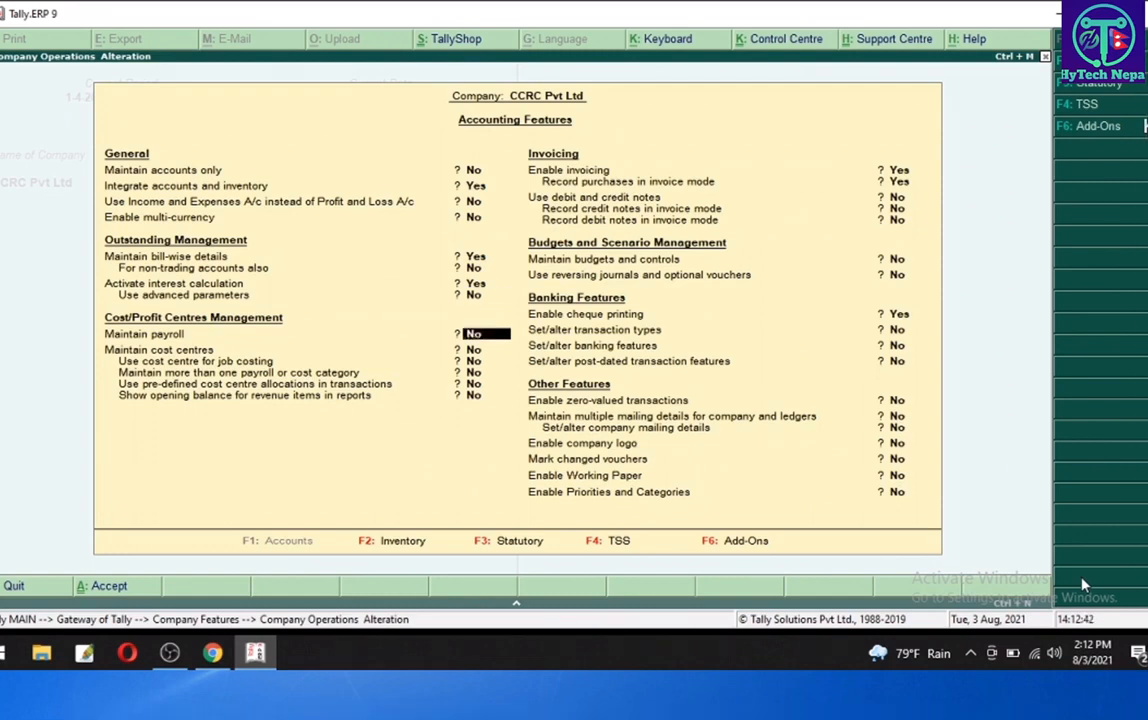
{"action": "key", "text": "Return"}
{"action": "key", "text": "Return"}
{"action": "key", "text": "Return"}
{"action": "key", "text": "Return"}
{"action": "key", "text": "Return"}
{"action": "key", "text": "Return"}
{"action": "key", "text": "Return"}
{"action": "key", "text": "Return"}
{"action": "key", "text": "Return"}
{"action": "key", "text": "Return"}
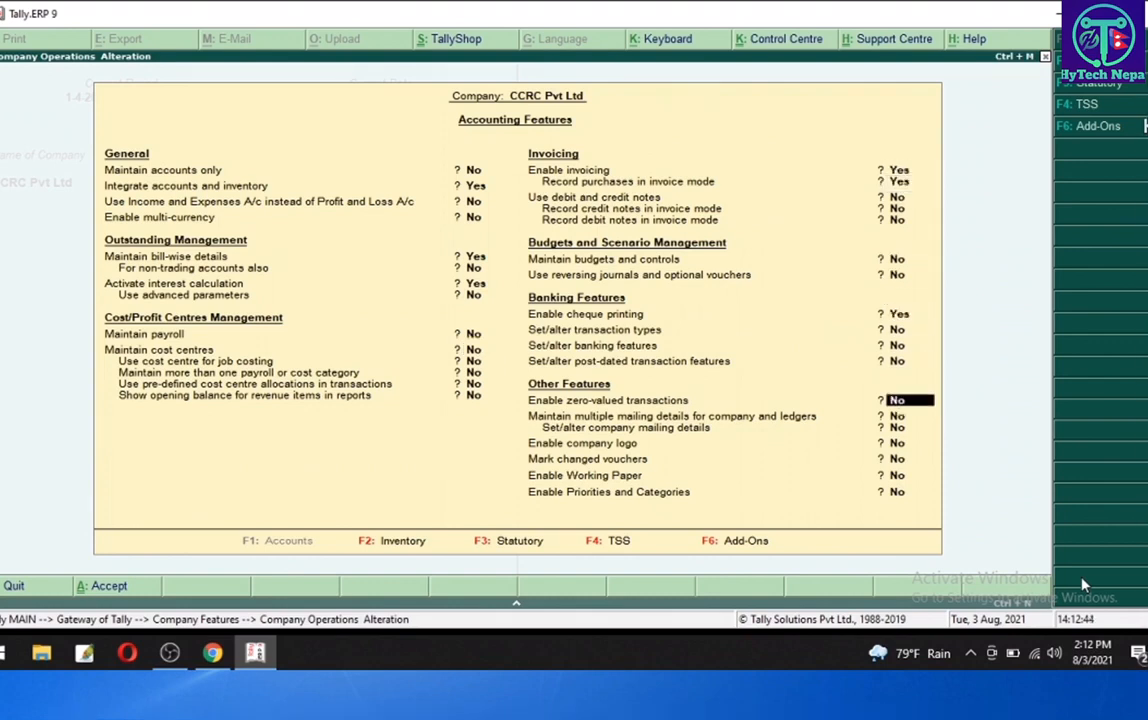
{"action": "key", "text": "Return"}
{"action": "key", "text": "Return"}
{"action": "key", "text": "Return"}
{"action": "key", "text": "Return"}
{"action": "key", "text": "Return"}
{"action": "key", "text": "Return"}
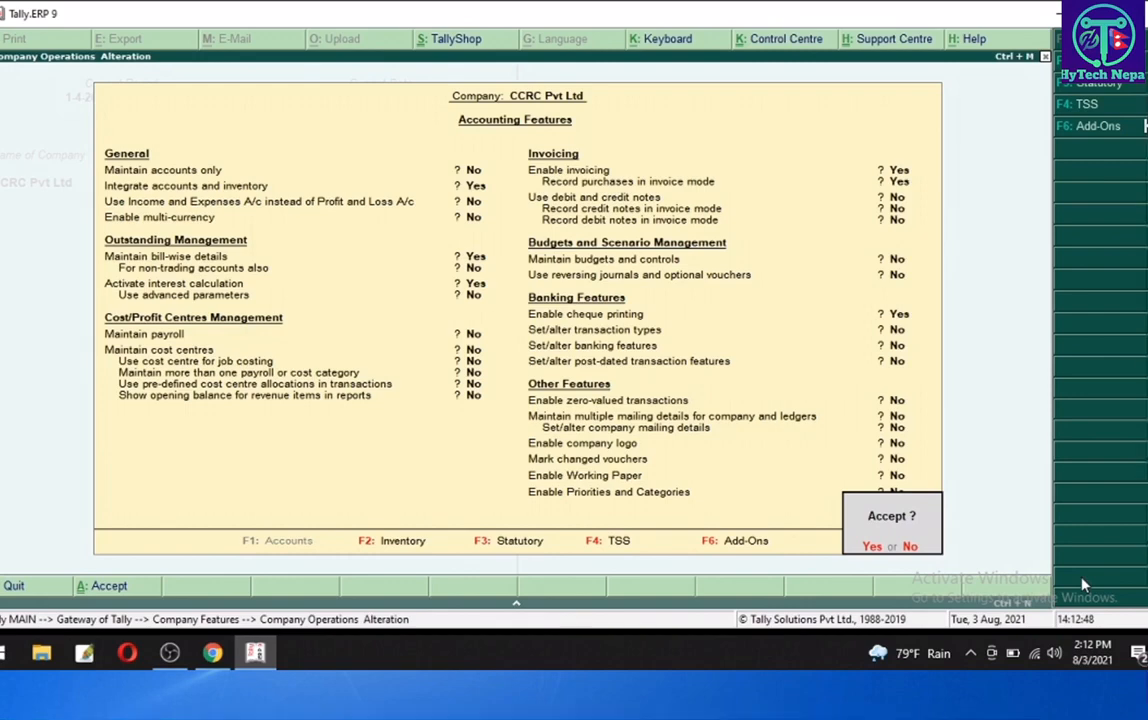
{"action": "key", "text": "Return"}
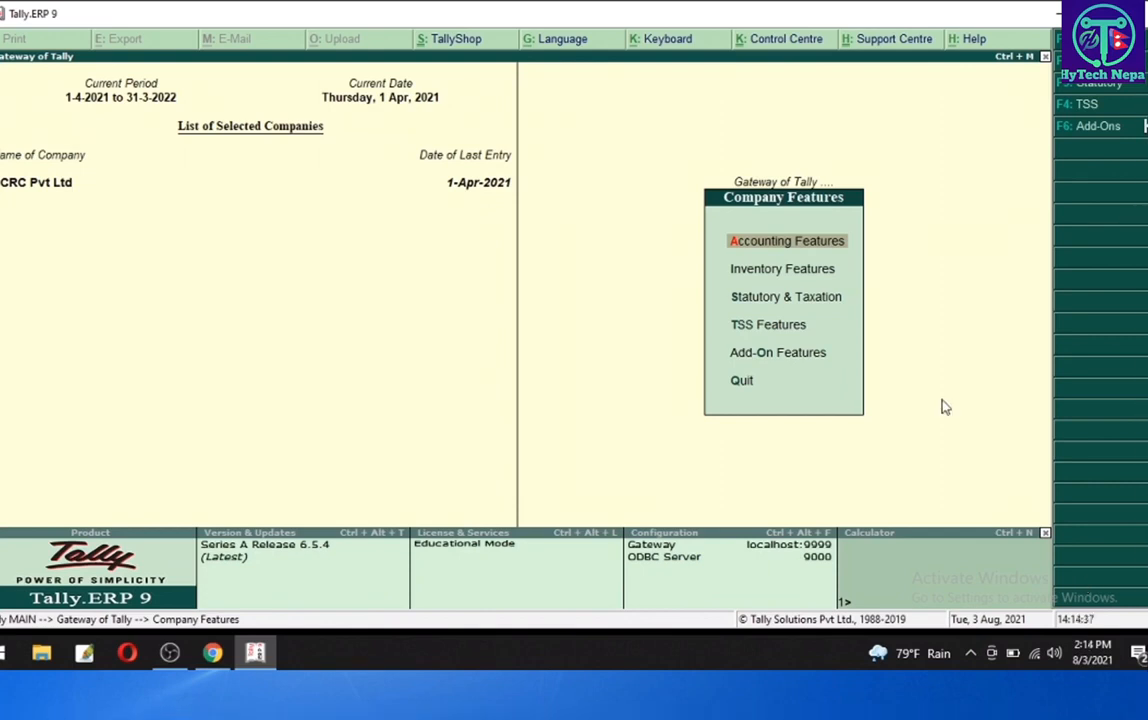
- Start creating a single new ledger from Accounts Info
{"action": "key", "text": "Escape"}
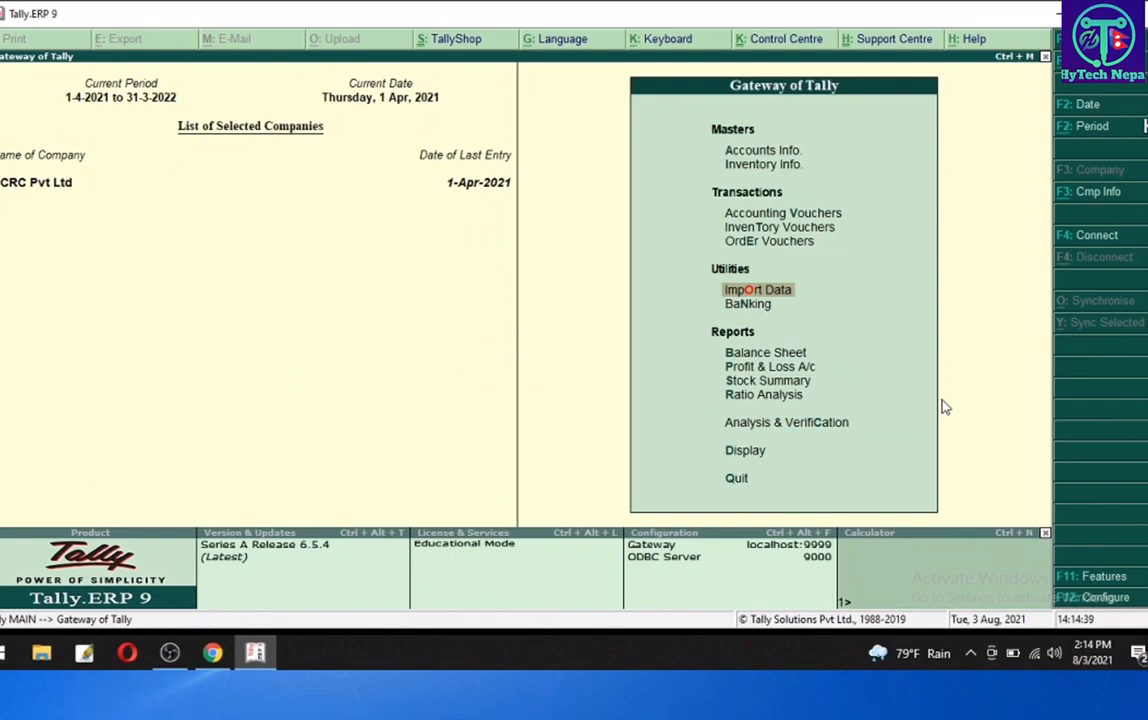
{"action": "key", "text": "Up"}
{"action": "key", "text": "Up"}
{"action": "key", "text": "Up"}
{"action": "key", "text": "Up"}
{"action": "key", "text": "Up"}
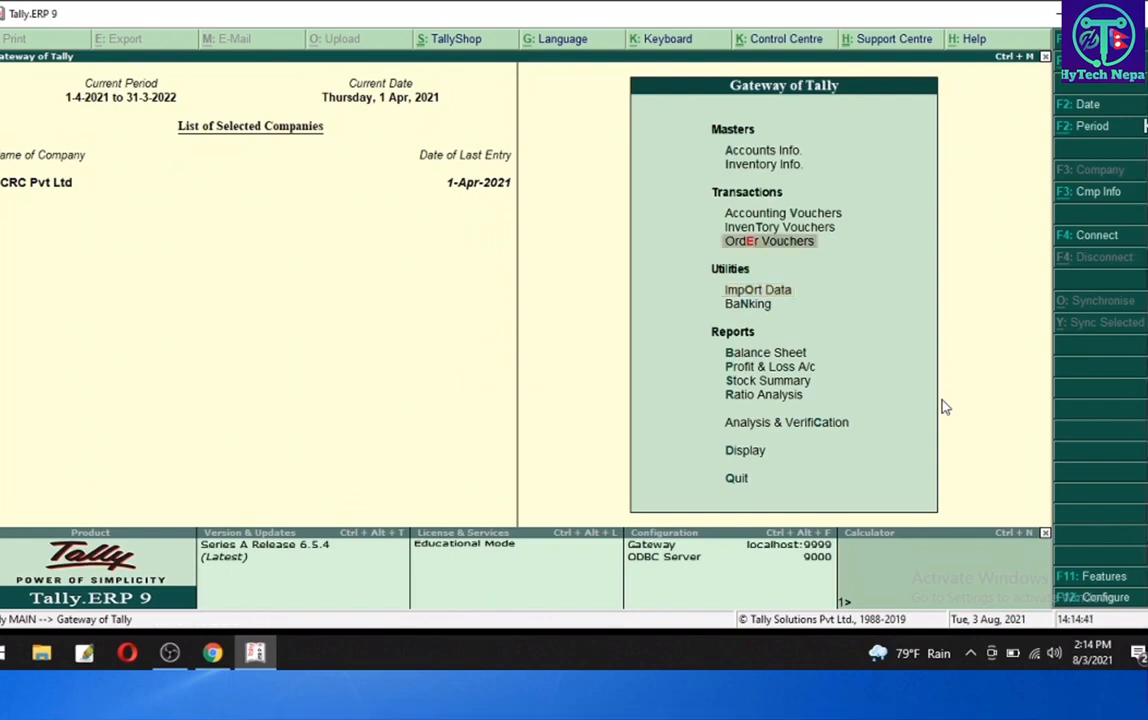
{"action": "key", "text": "Return"}
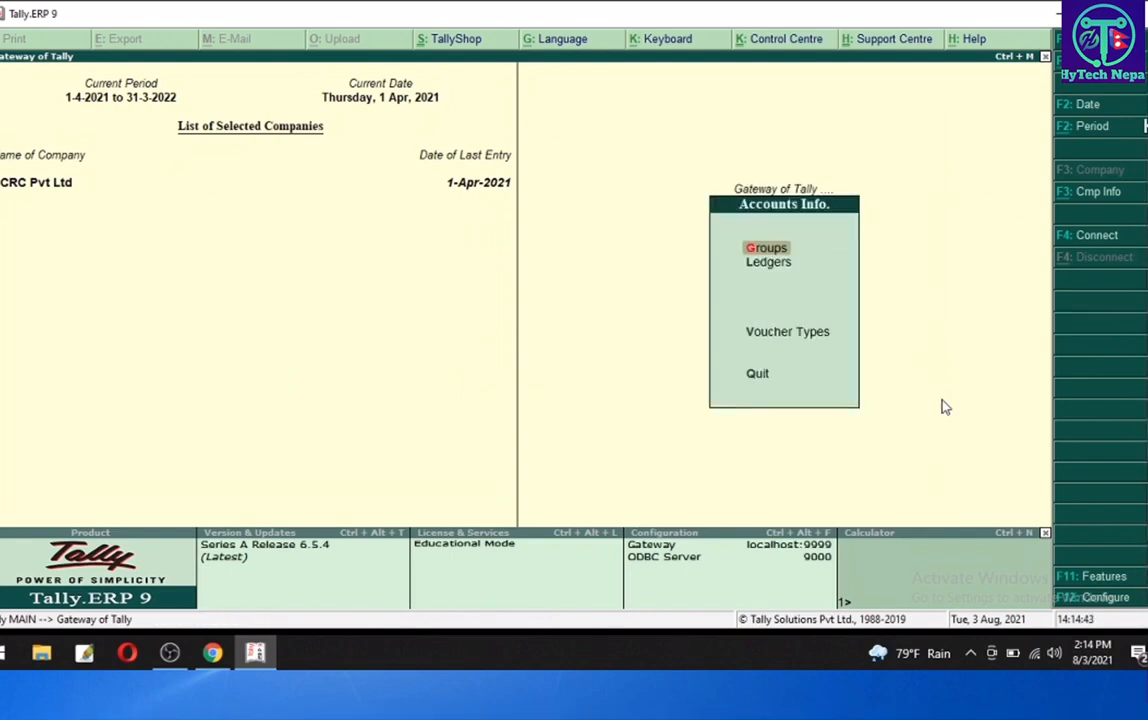
{"action": "key", "text": "Down"}
{"action": "key", "text": "Return"}
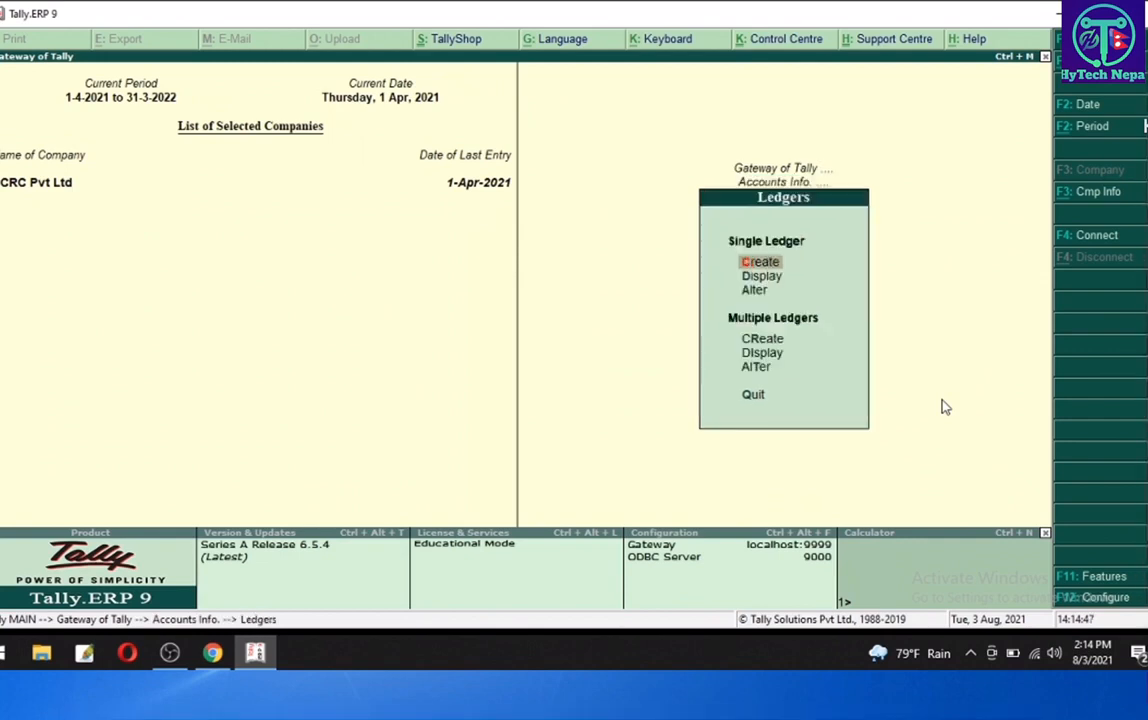
{"action": "key", "text": "Return"}
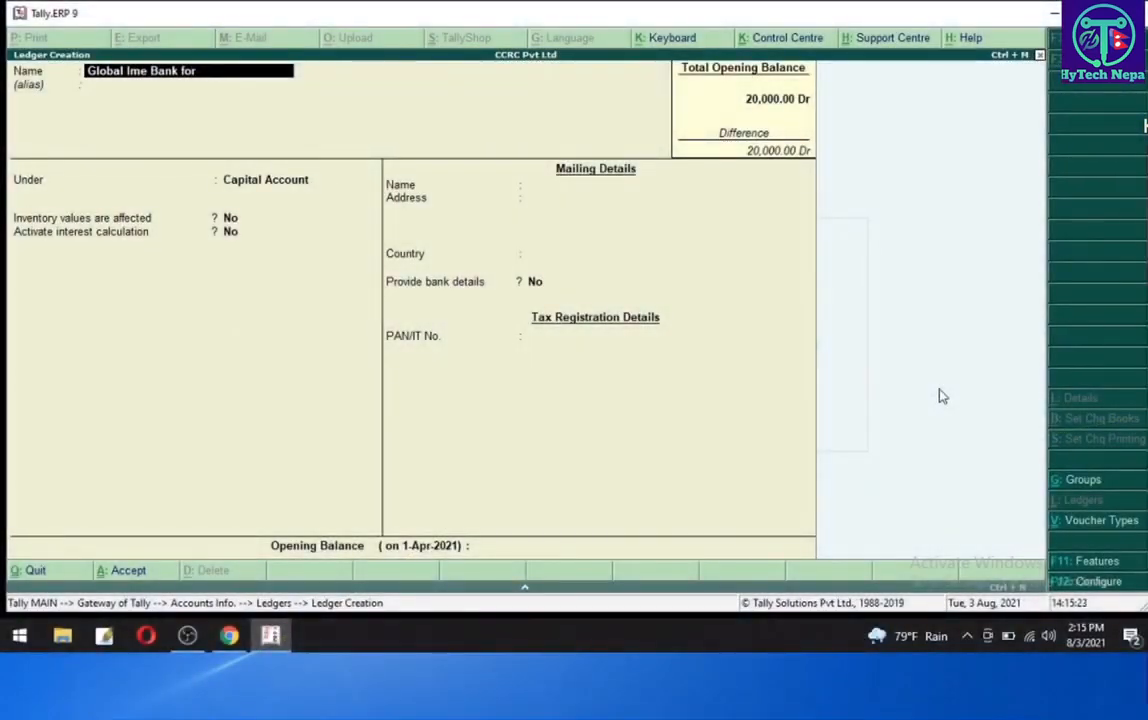
- Name the new ledger Global Ime Bank for Loan A/c
{"action": "type", "text": "an A"}
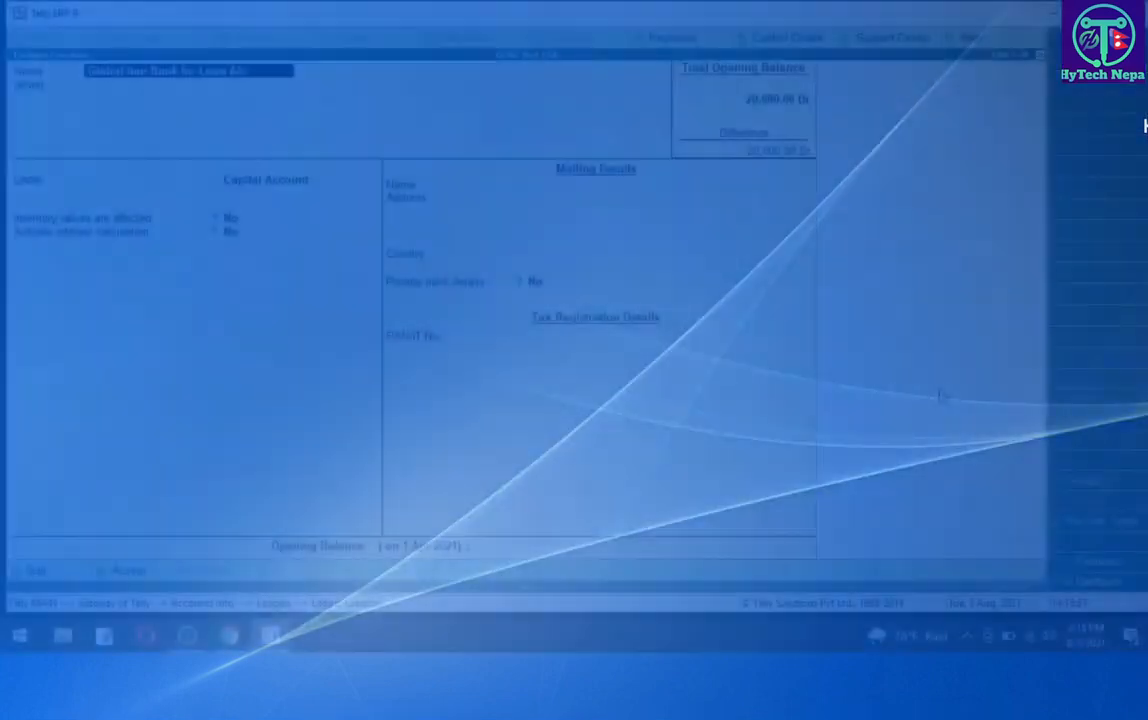
{"action": "type", "text": "/c"}
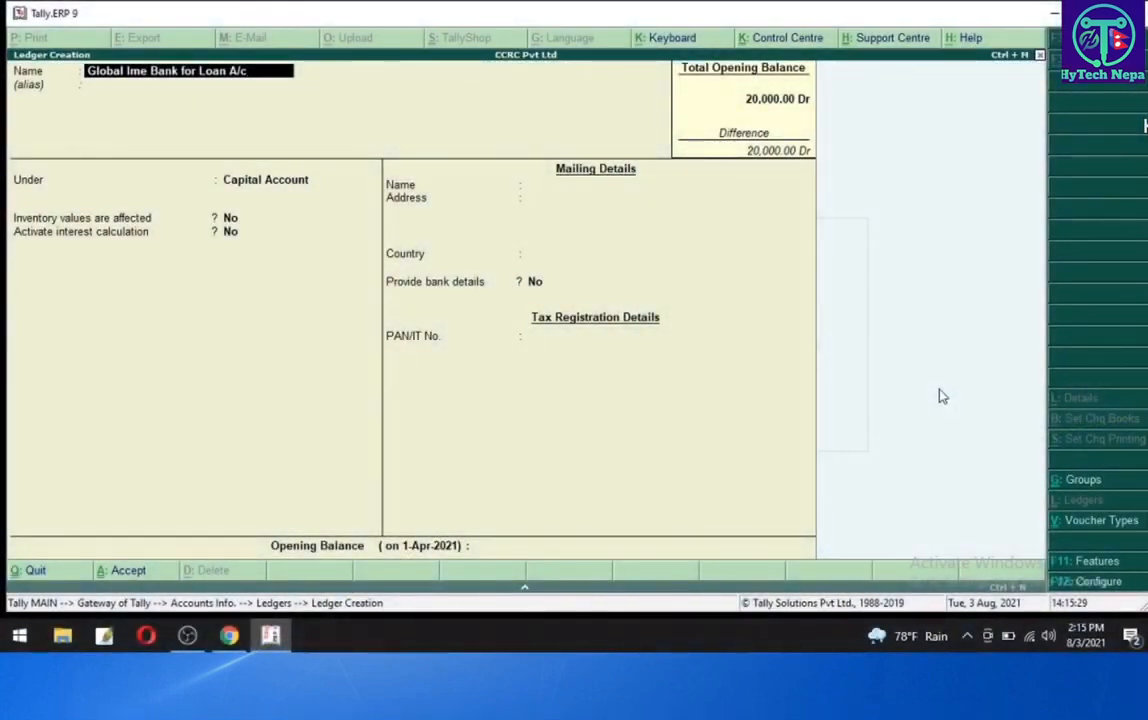
{"action": "key", "text": "Return"}
{"action": "key", "text": "Return"}
- Place the ledger under the Loans (Liability) group
{"action": "type", "text": "L"}
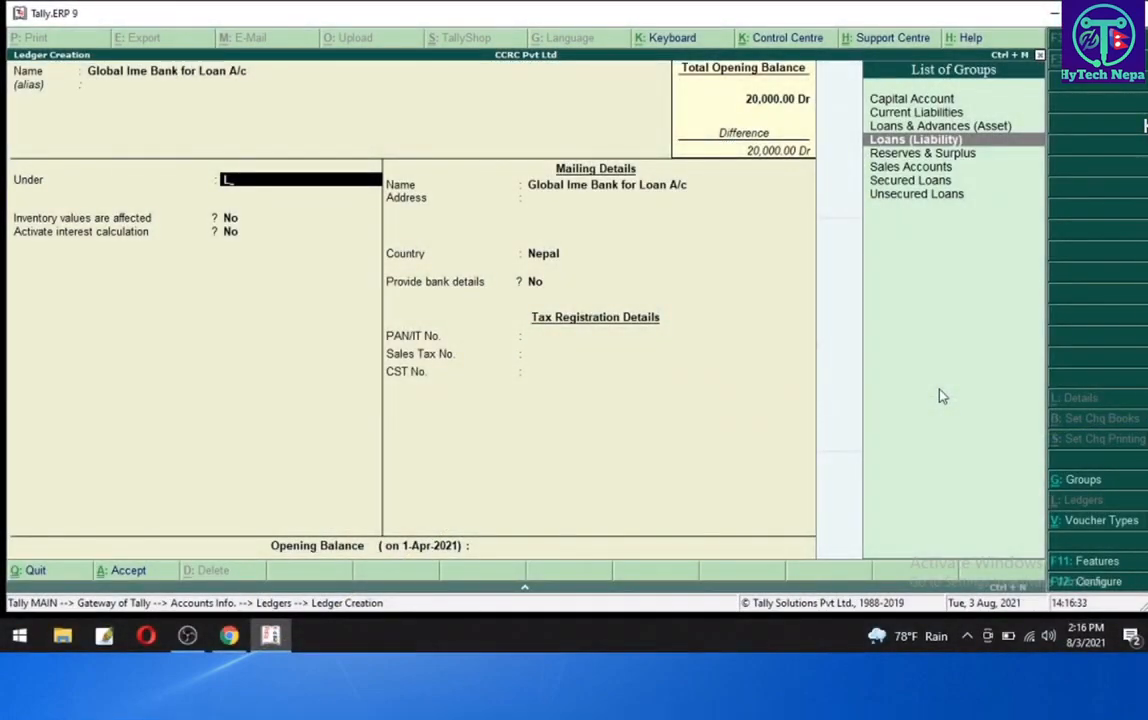
{"action": "key", "text": "Up"}
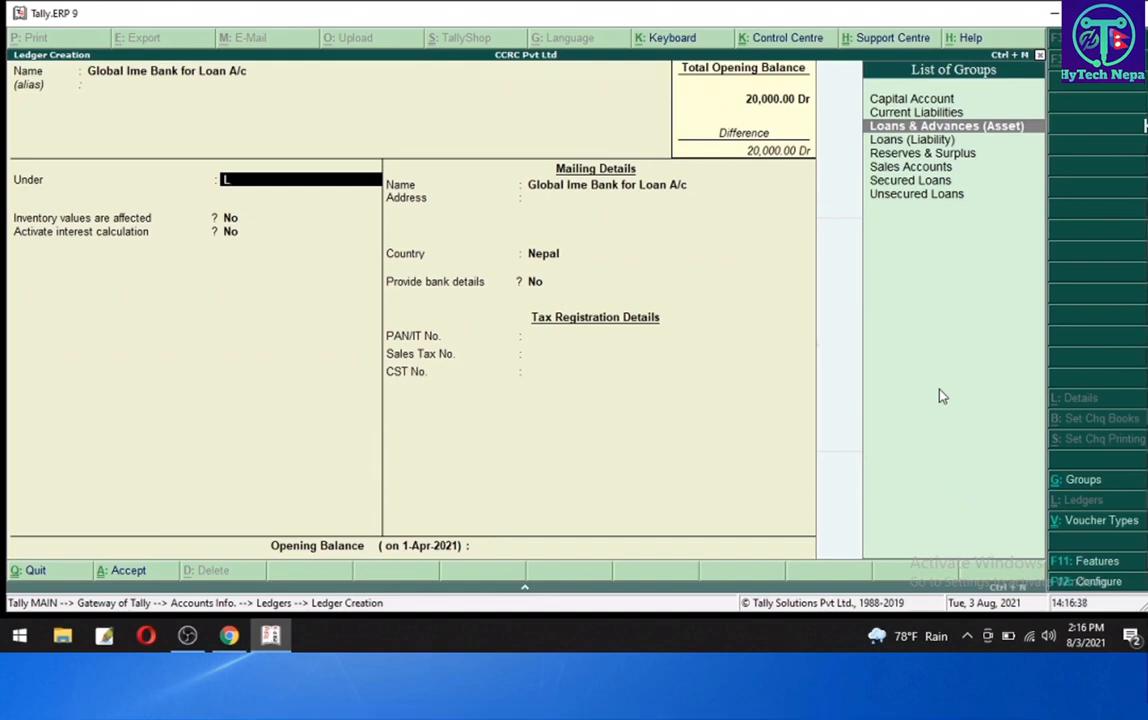
{"action": "key", "text": "Down"}
{"action": "key", "text": "Return"}
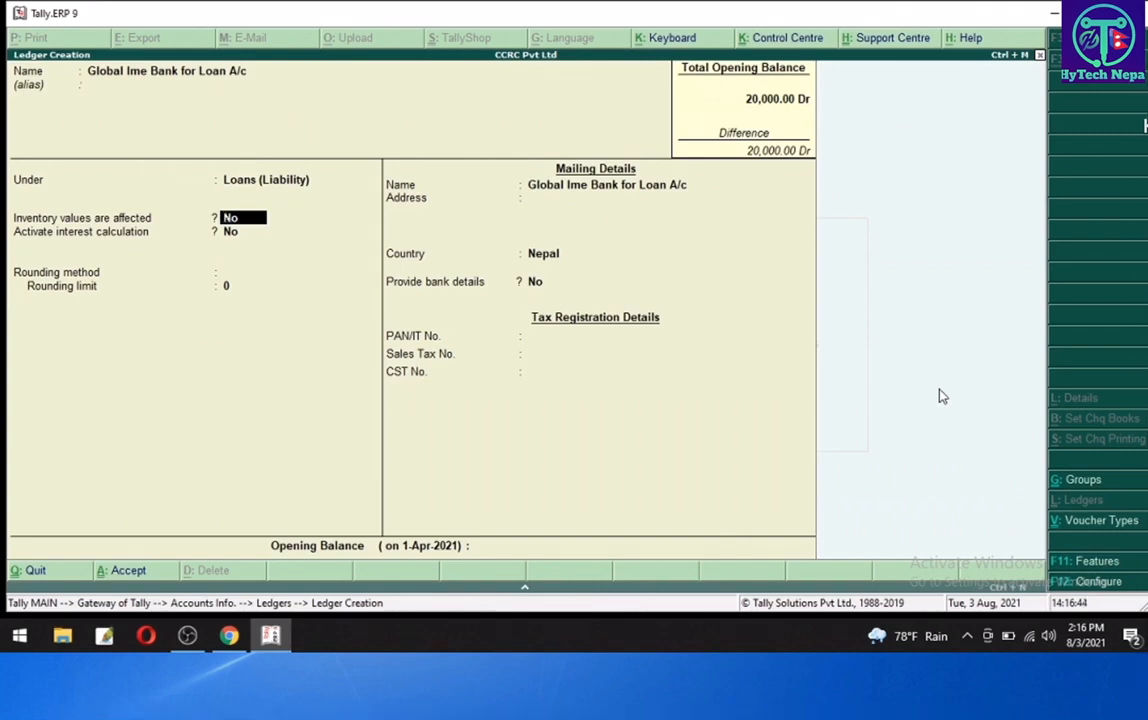
- Turn on Activate interest calculation for the ledger
{"action": "key", "text": "Return"}
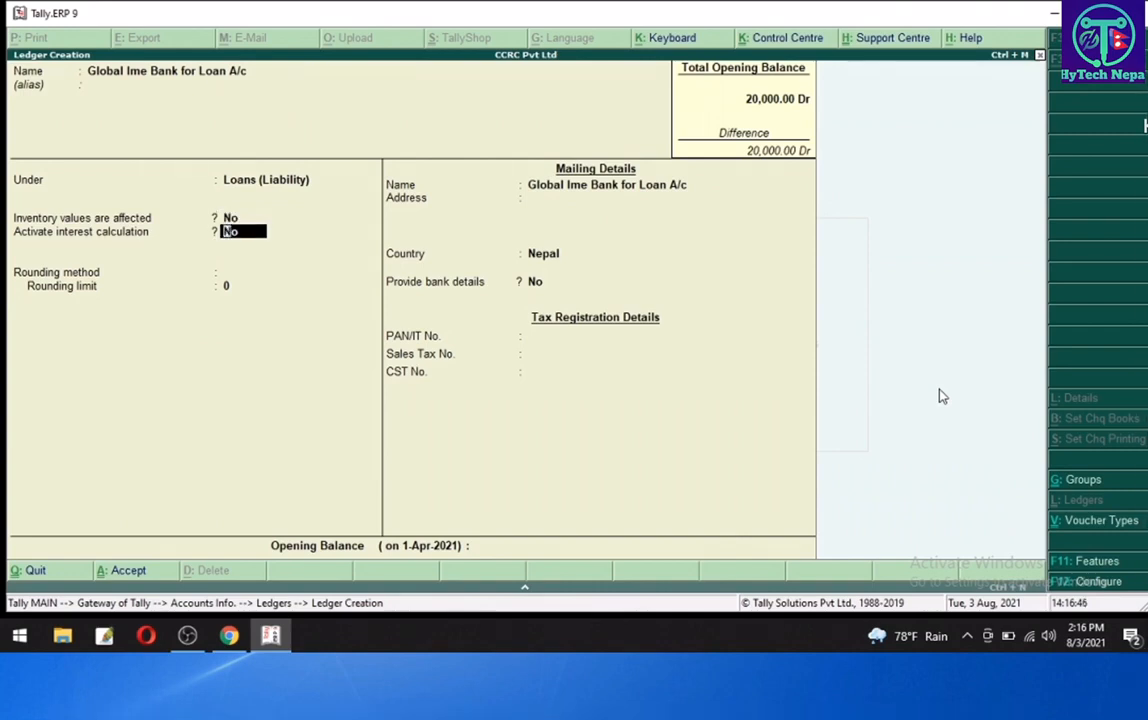
{"action": "type", "text": "ye"}
{"action": "key", "text": "Return"}
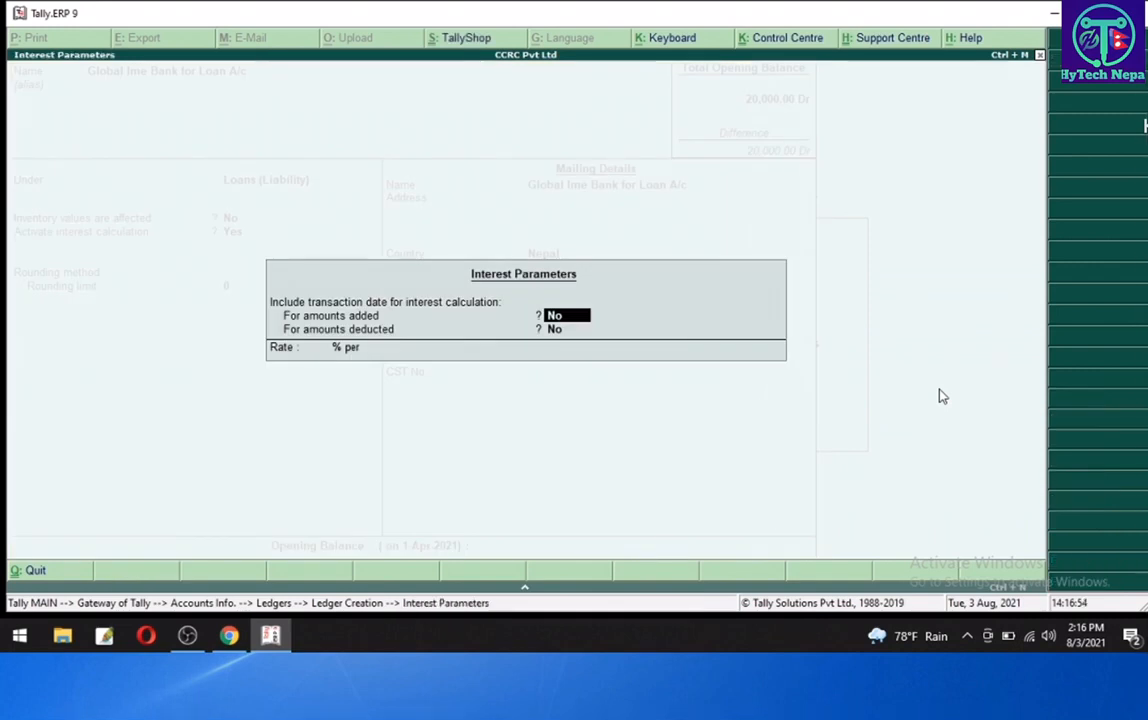
- Include transaction dates for amounts added and deducted, and set the interest rate to 18% per 365-Day Year
{"action": "type", "text": "ye"}
{"action": "key", "text": "Return"}
{"action": "type", "text": "y"}
{"action": "key", "text": "Return"}
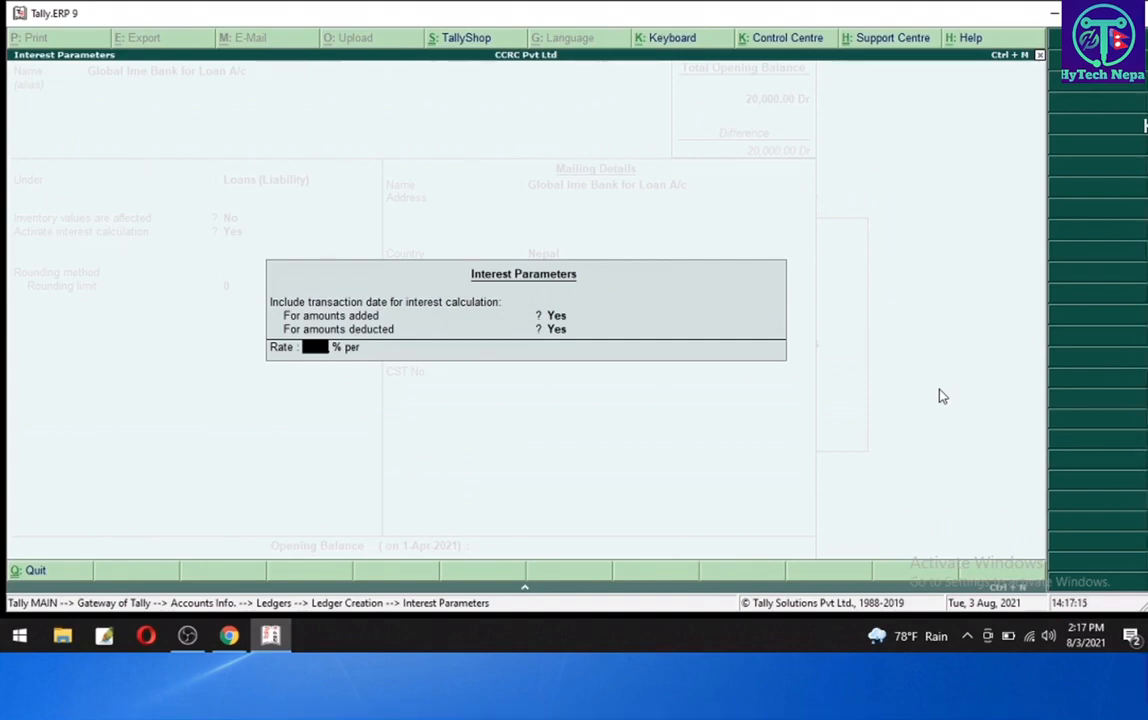
{"action": "type", "text": "18"}
{"action": "key", "text": "Return"}
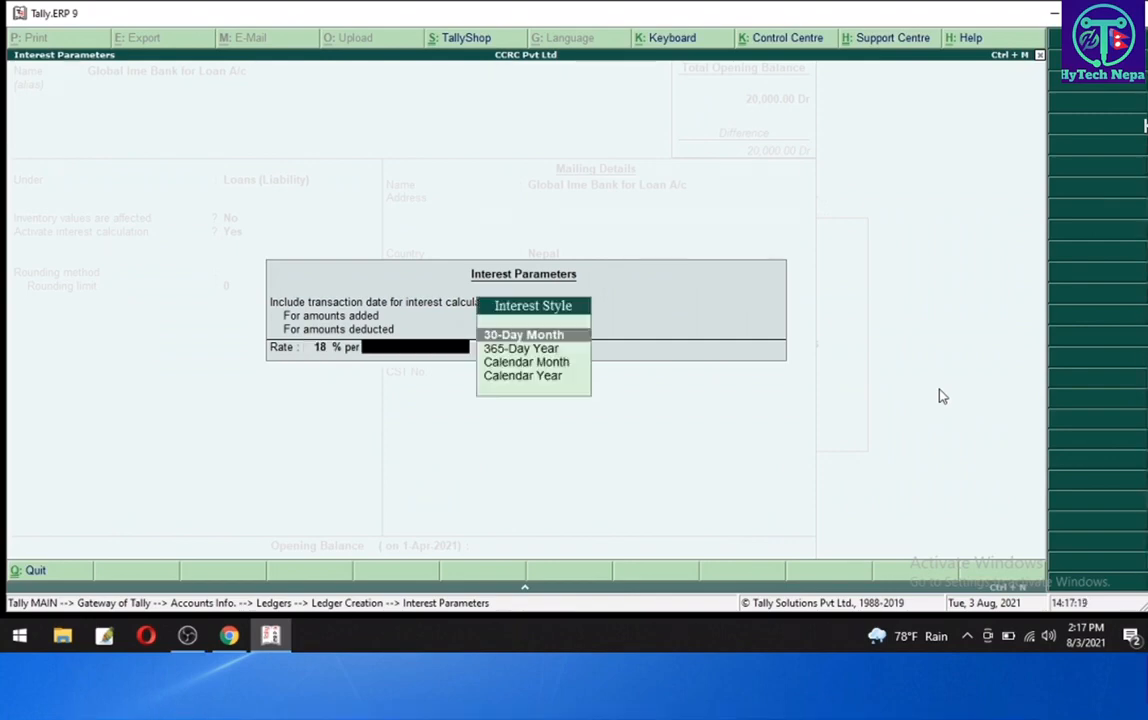
{"action": "key", "text": "Down"}
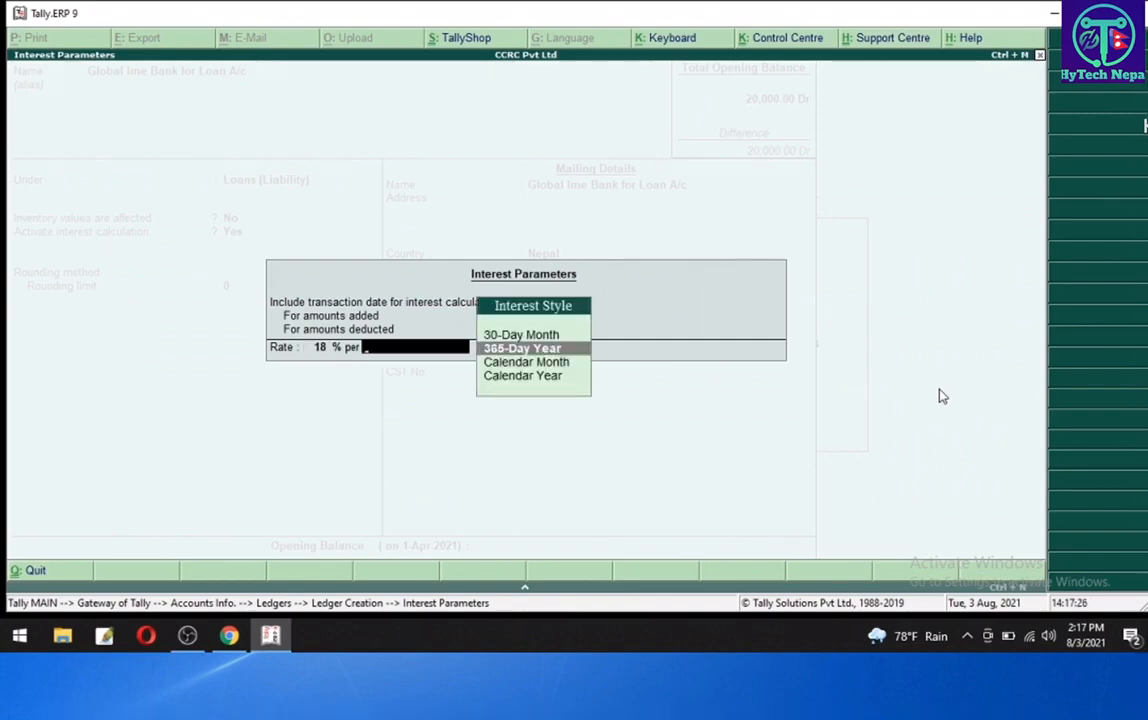
{"action": "key", "text": "Return"}
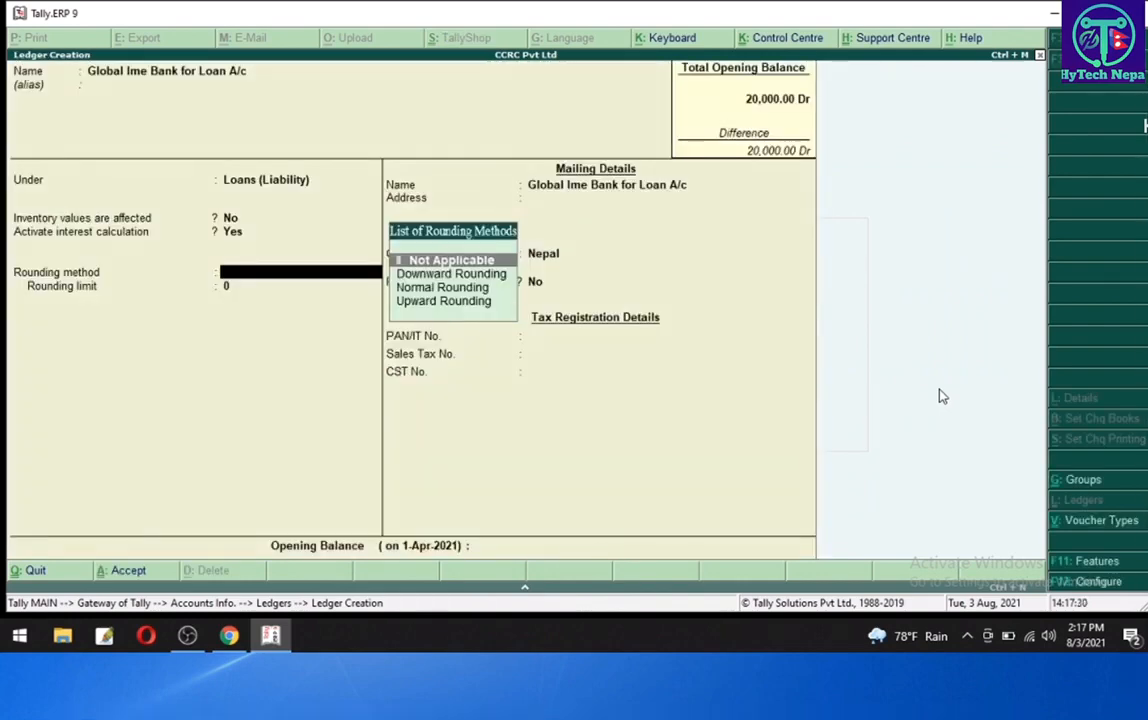
- Choose Not Applicable as the rounding method and accept the new ledger
{"action": "key", "text": "Return"}
{"action": "key", "text": "Return"}
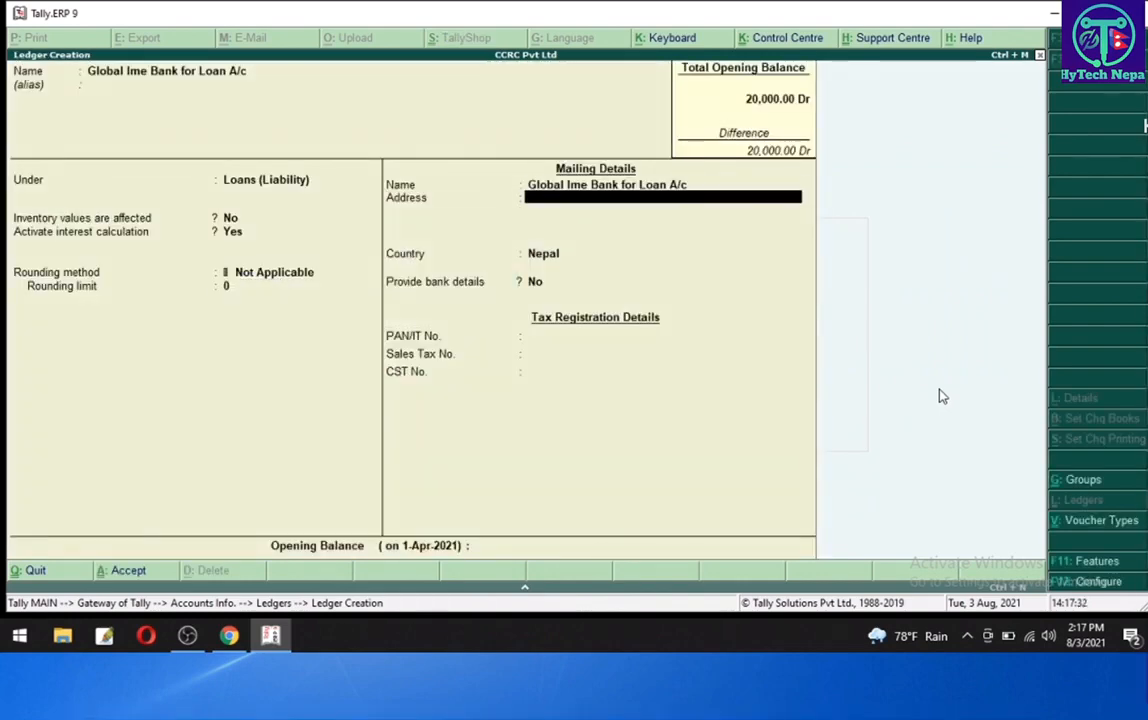
{"action": "key", "text": "Return"}
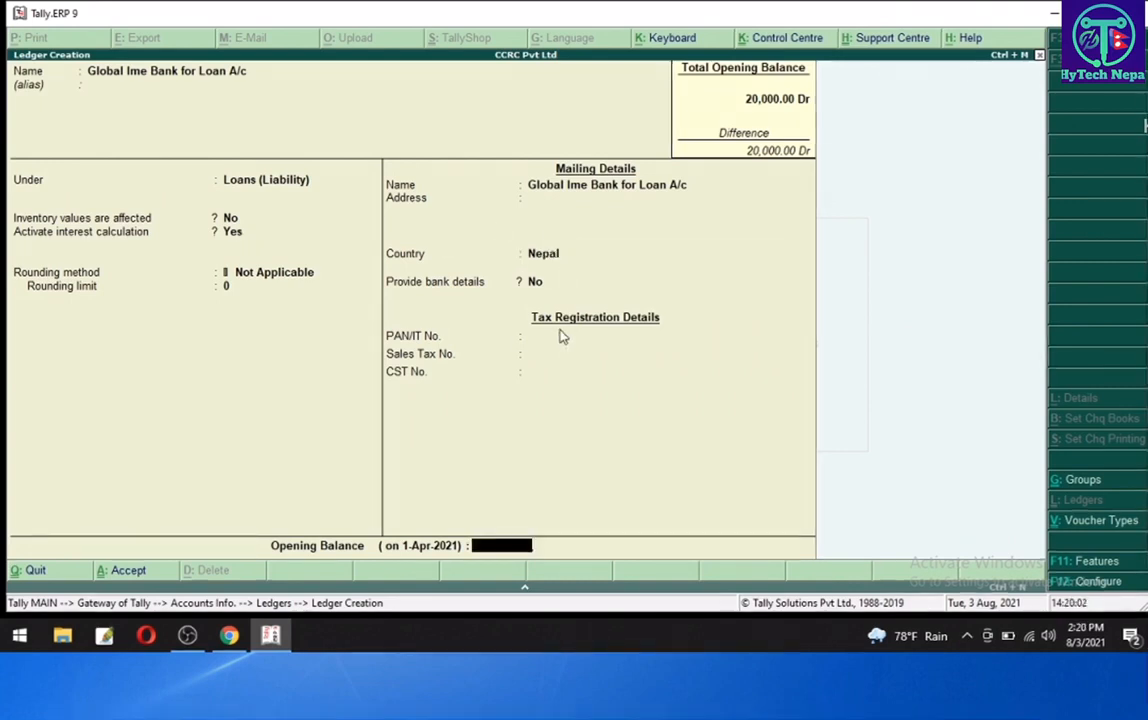
{"action": "key", "text": "Return"}
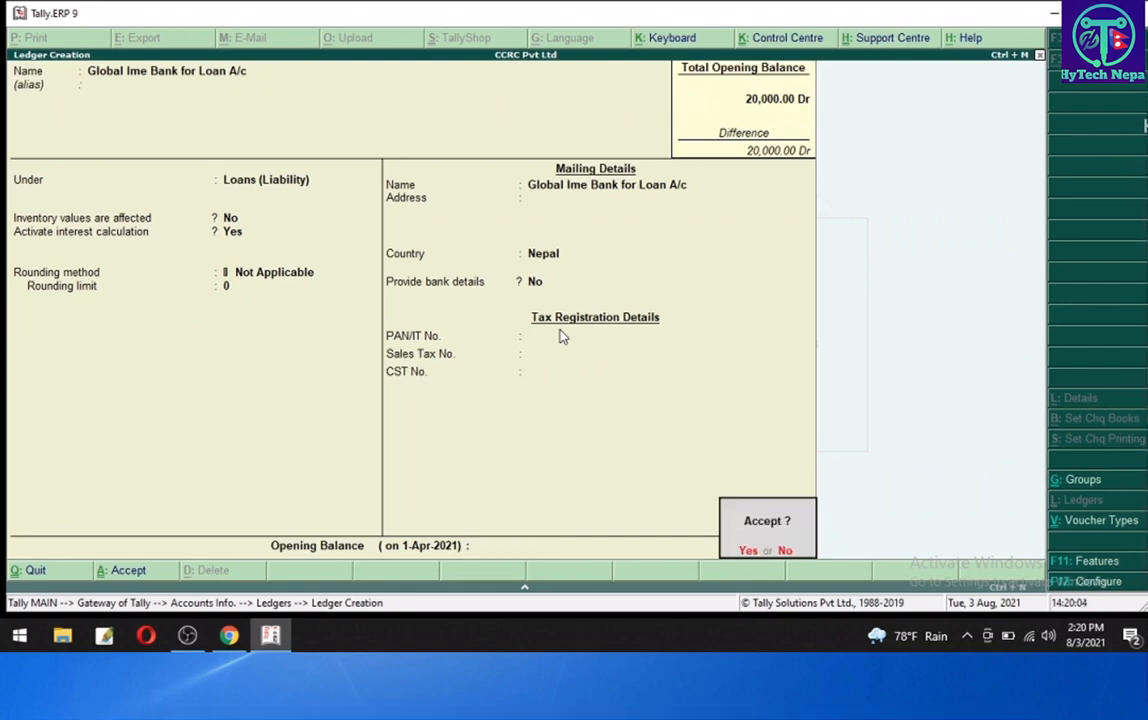
{"action": "key", "text": "Return"}
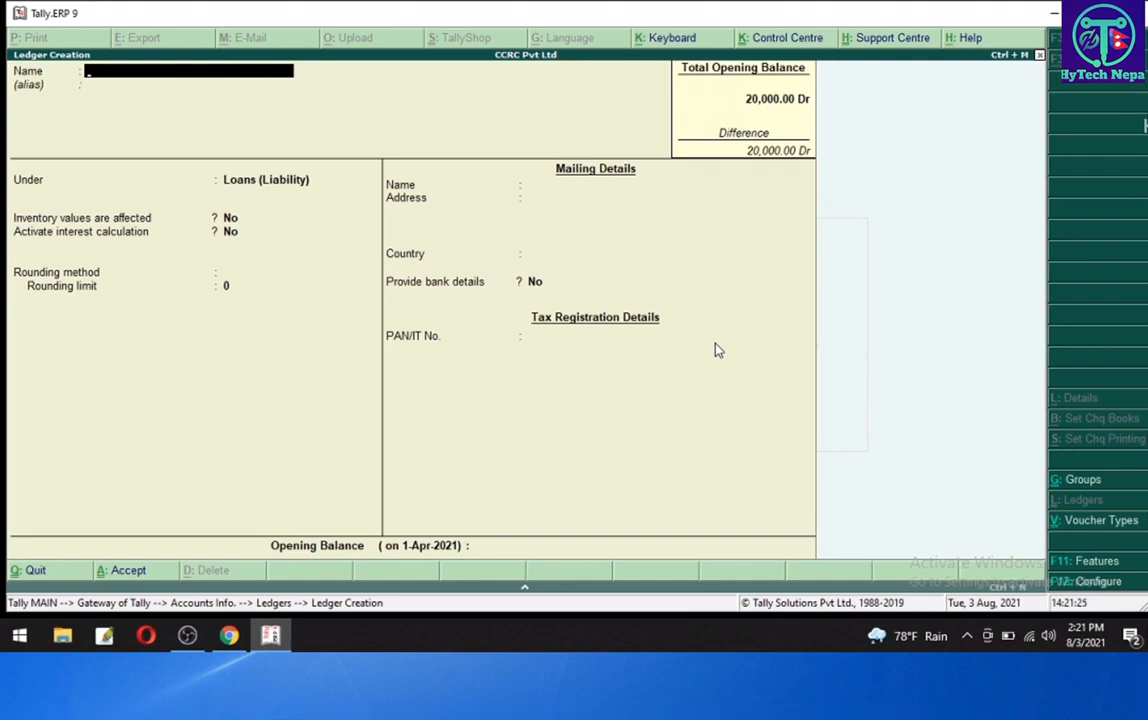
- Quit the unfinished ledger creation and open a new Receipt voucher in accounting voucher entry
{"action": "key", "text": "Escape"}
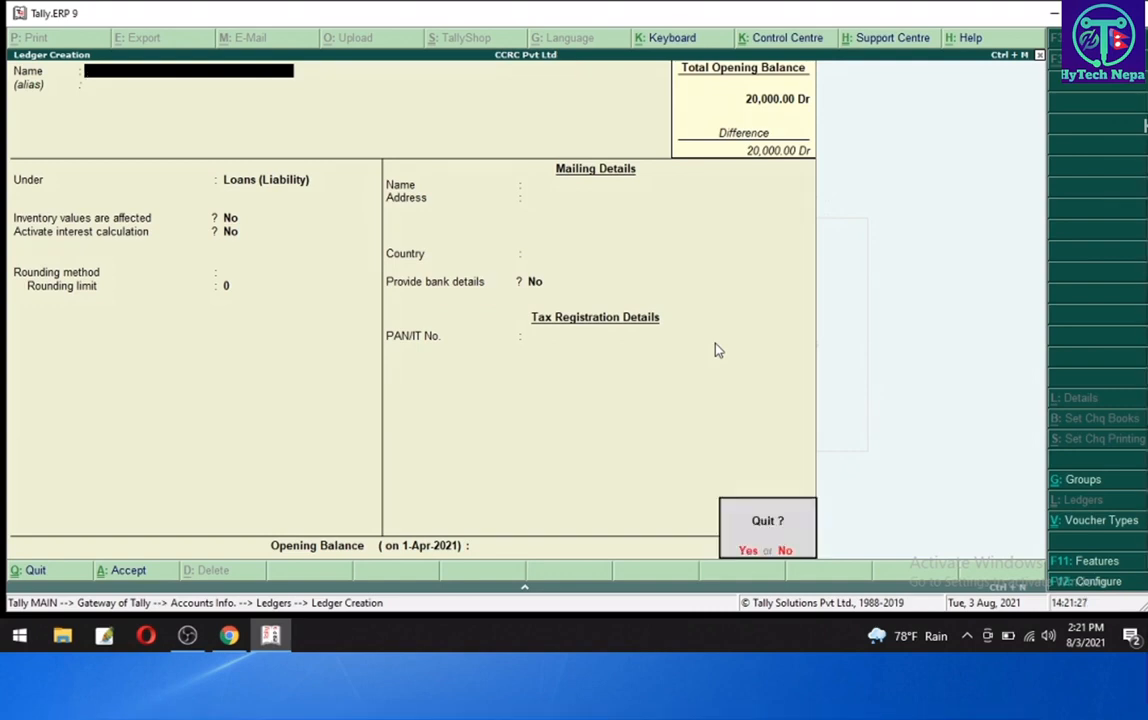
{"action": "key", "text": "Return"}
{"action": "key", "text": "Escape"}
{"action": "key", "text": "Escape"}
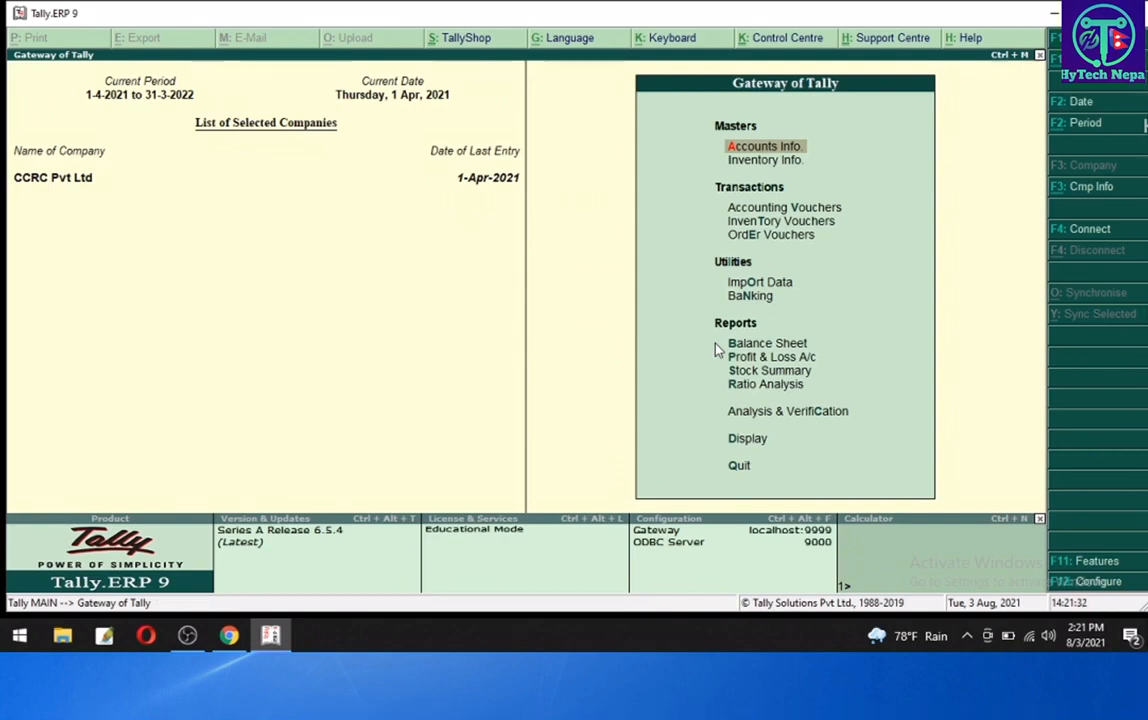
{"action": "key", "text": "Down"}
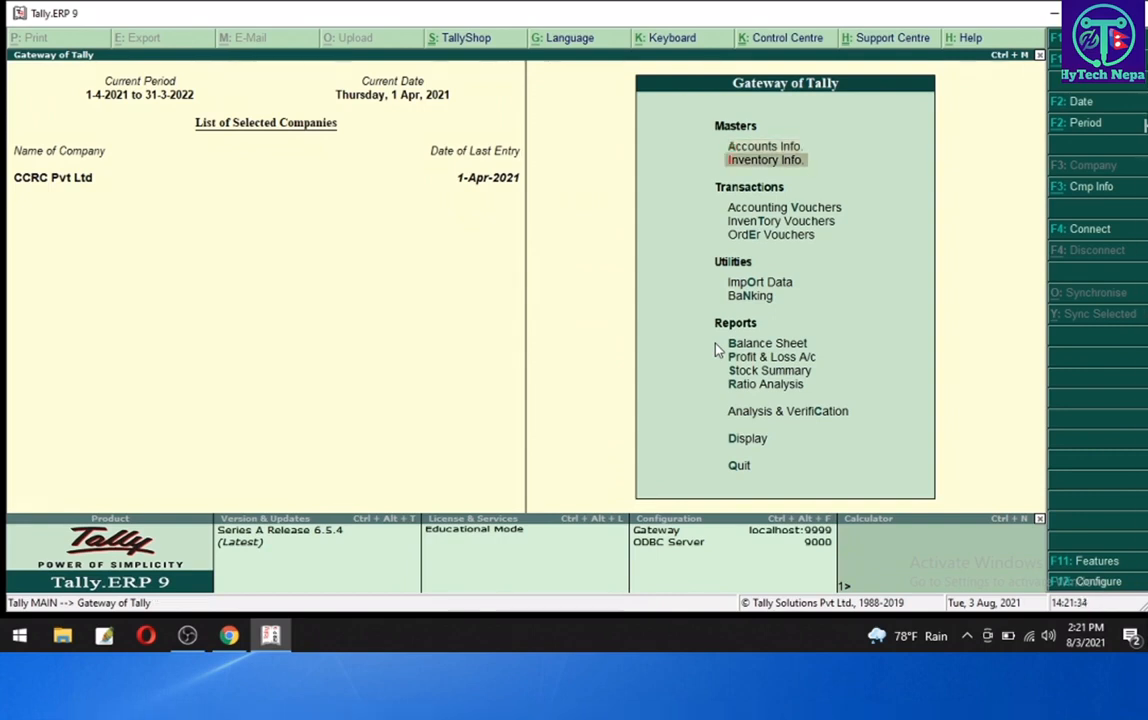
{"action": "key", "text": "Down"}
{"action": "key", "text": "Return"}
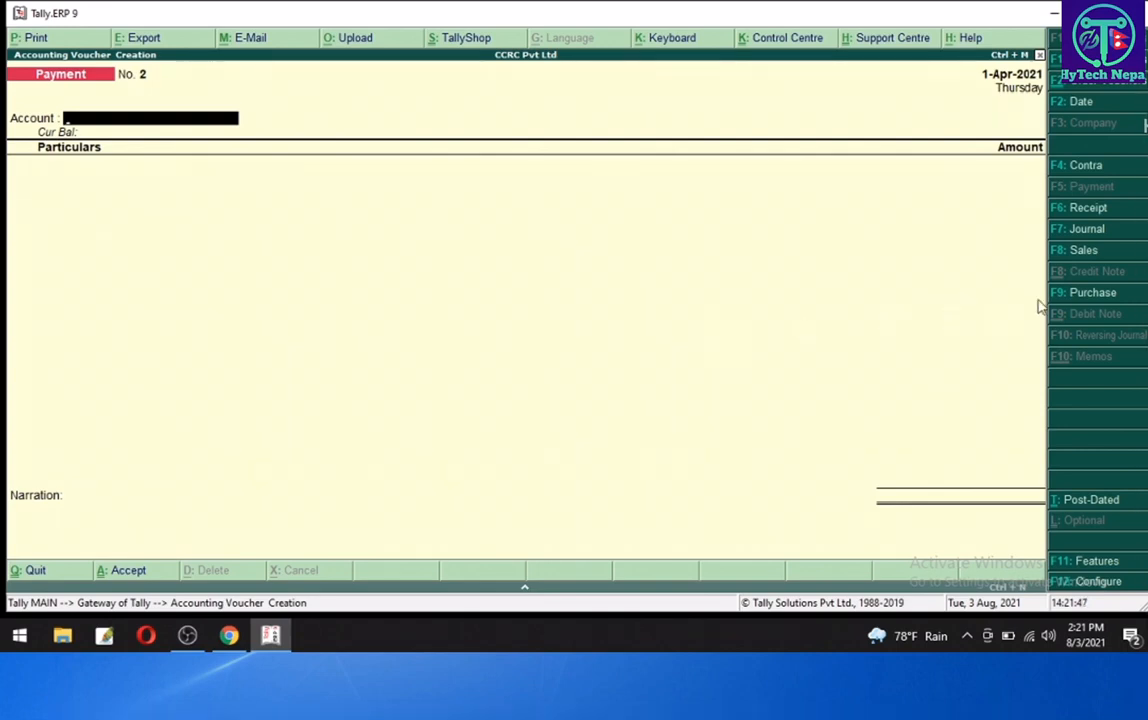
{"action": "left_click", "coordinate": [1071, 210]}
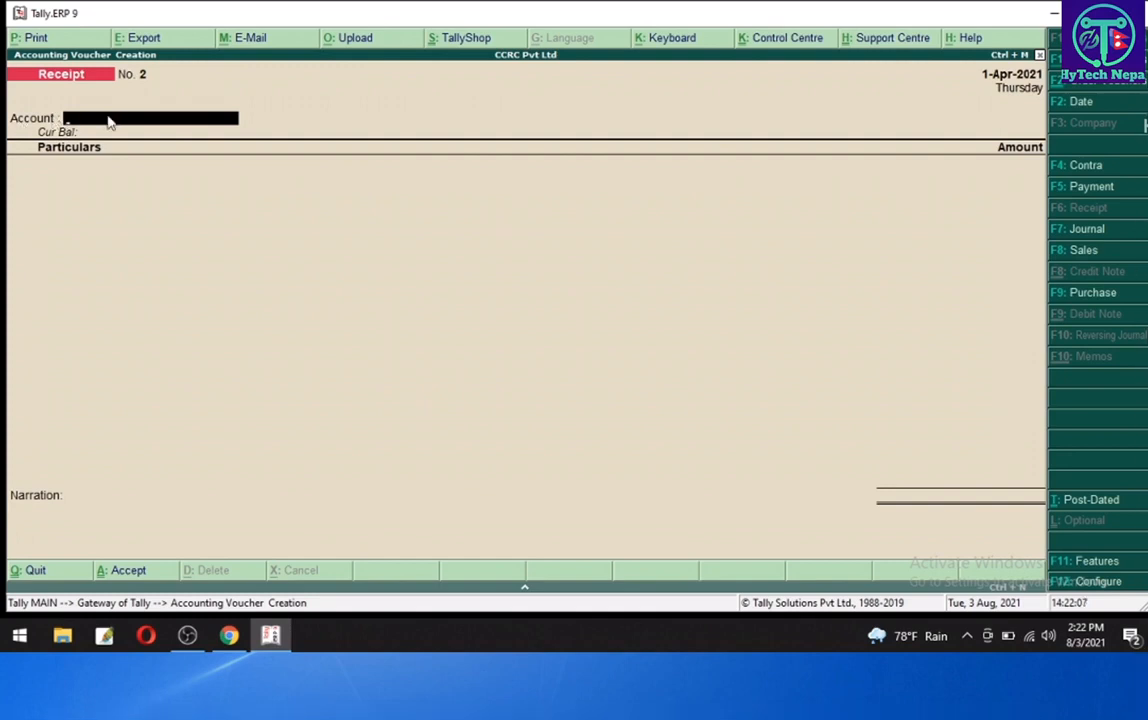
- Record a receipt into Cash of 30,00,000 from Global Ime Bank for Loan A/c and accept the voucher
{"action": "type", "text": "ca"}
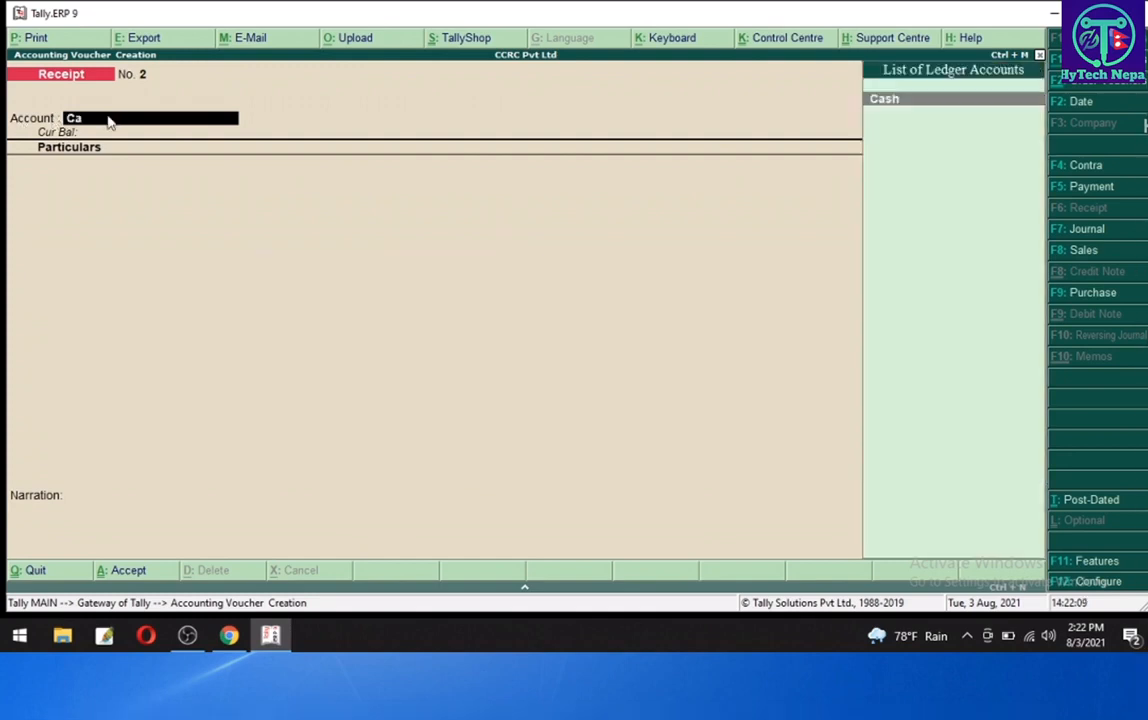
{"action": "key", "text": "Return"}
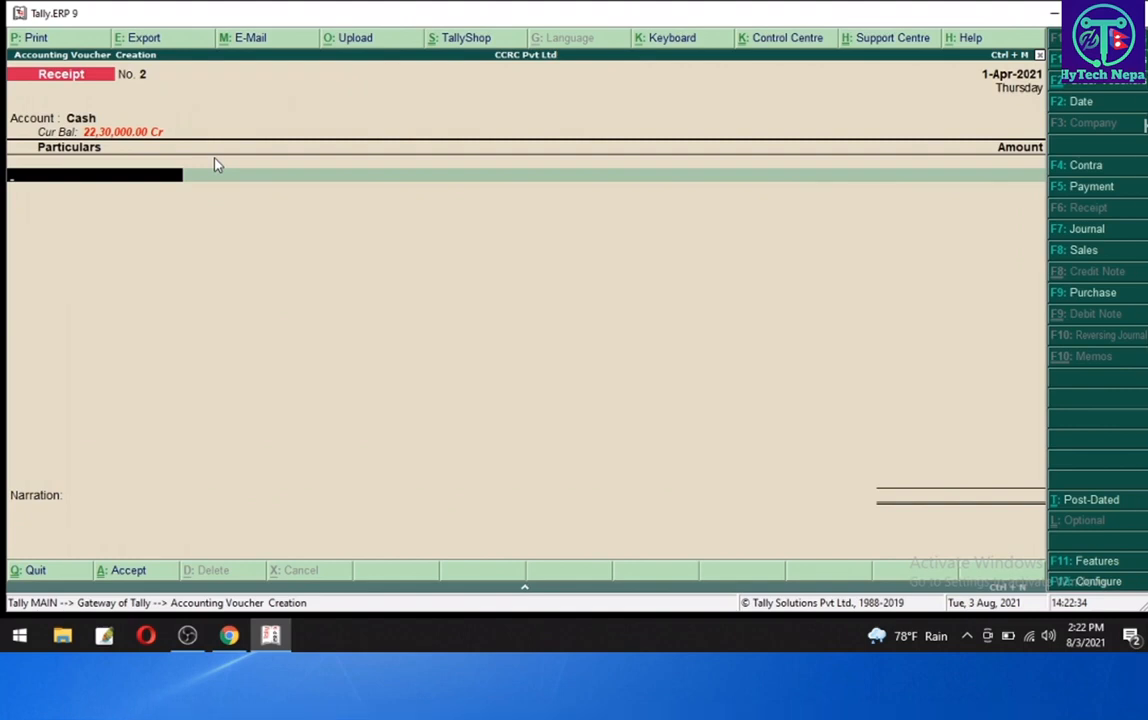
{"action": "type", "text": "G"}
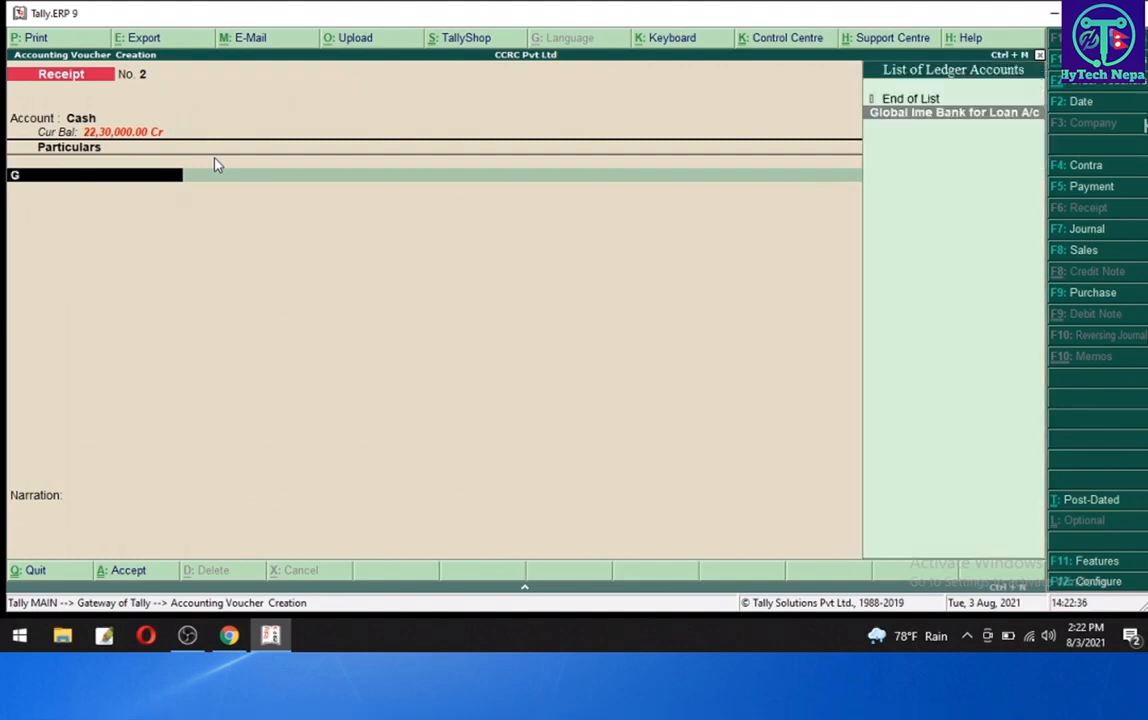
{"action": "key", "text": "Return"}
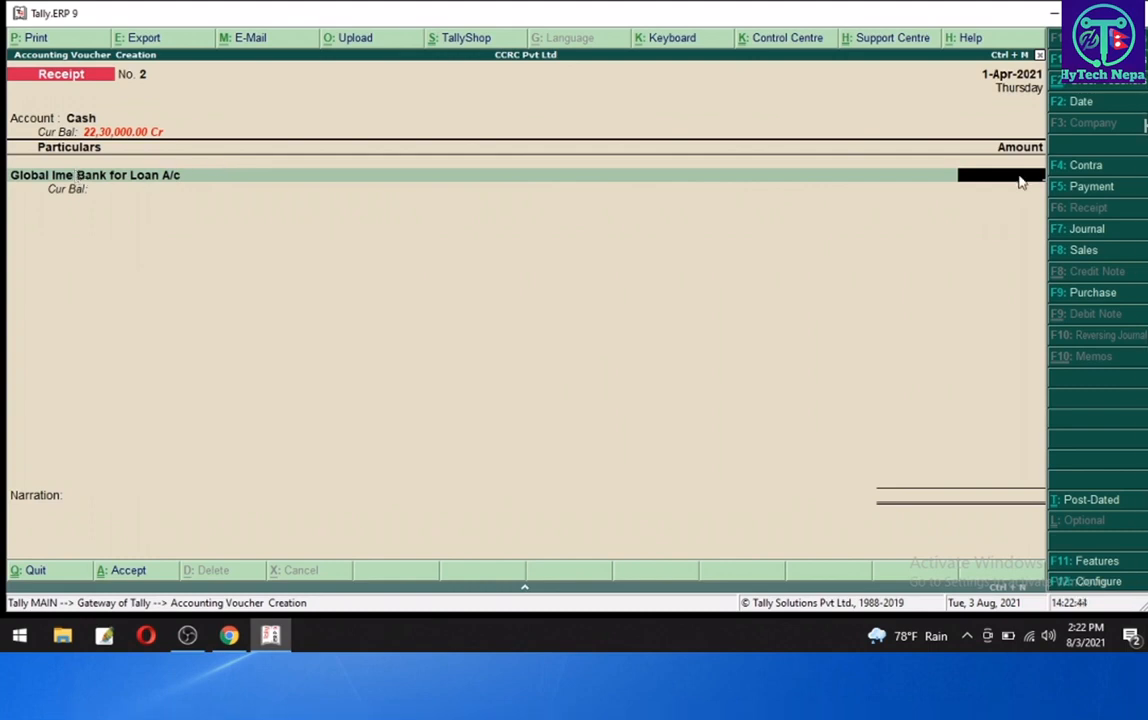
{"action": "type", "text": "3000000"}
{"action": "key", "text": "Return"}
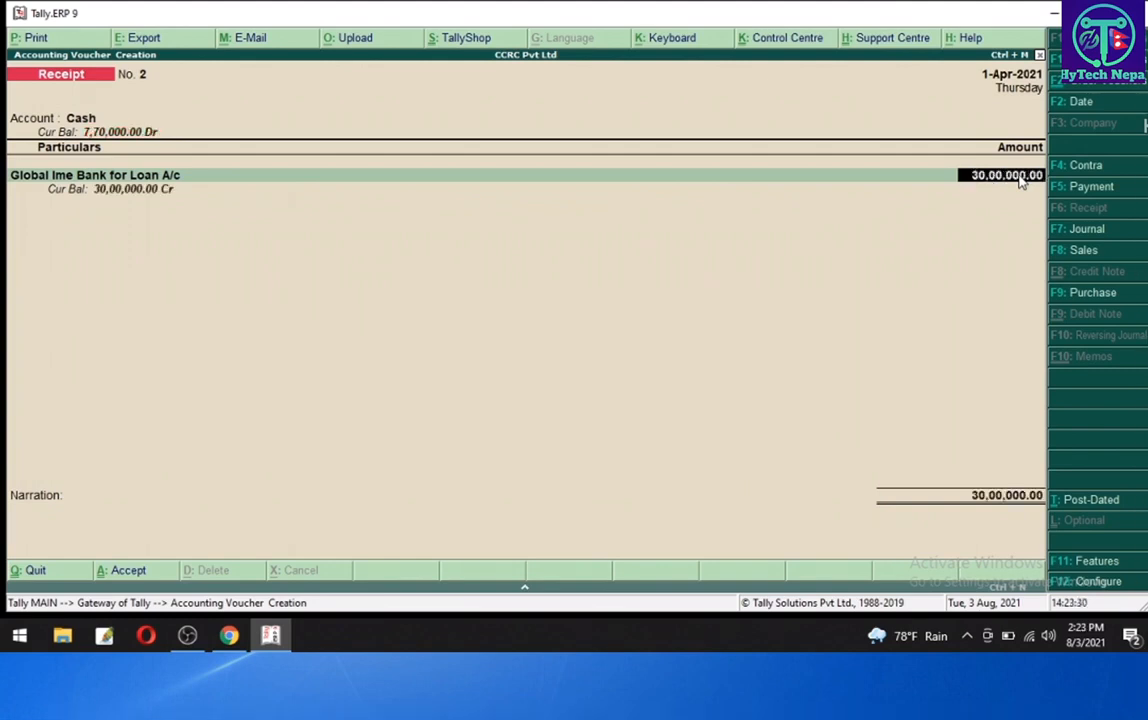
{"action": "key", "text": "Return"}
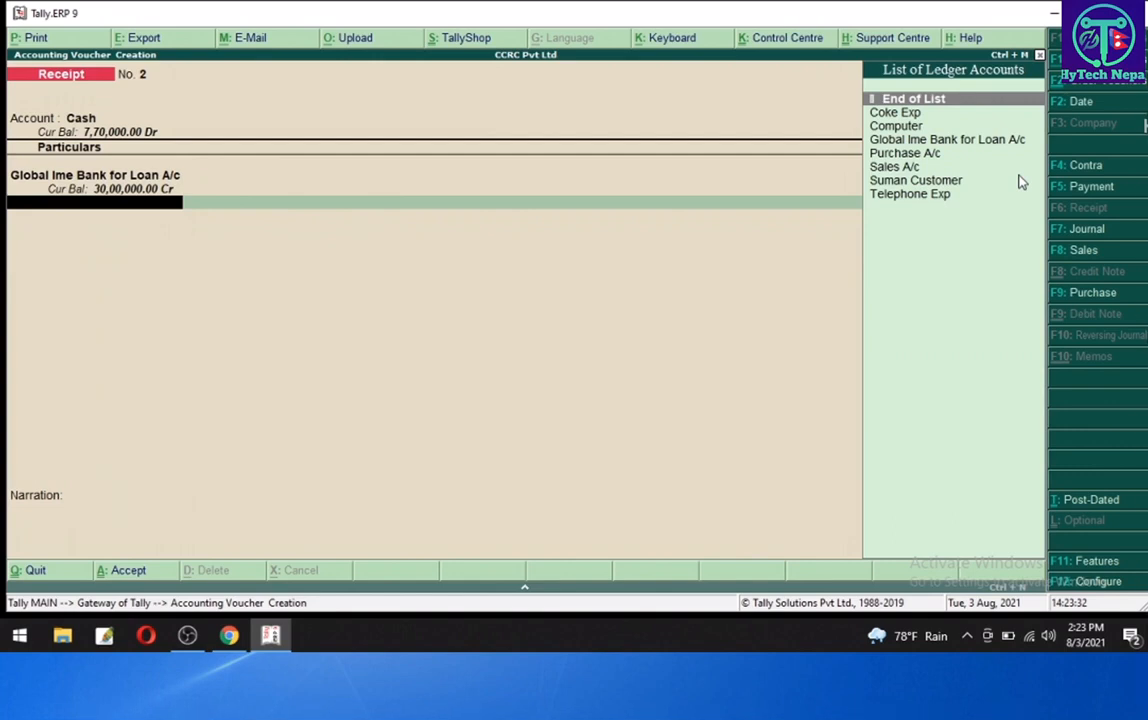
{"action": "key", "text": "Return"}
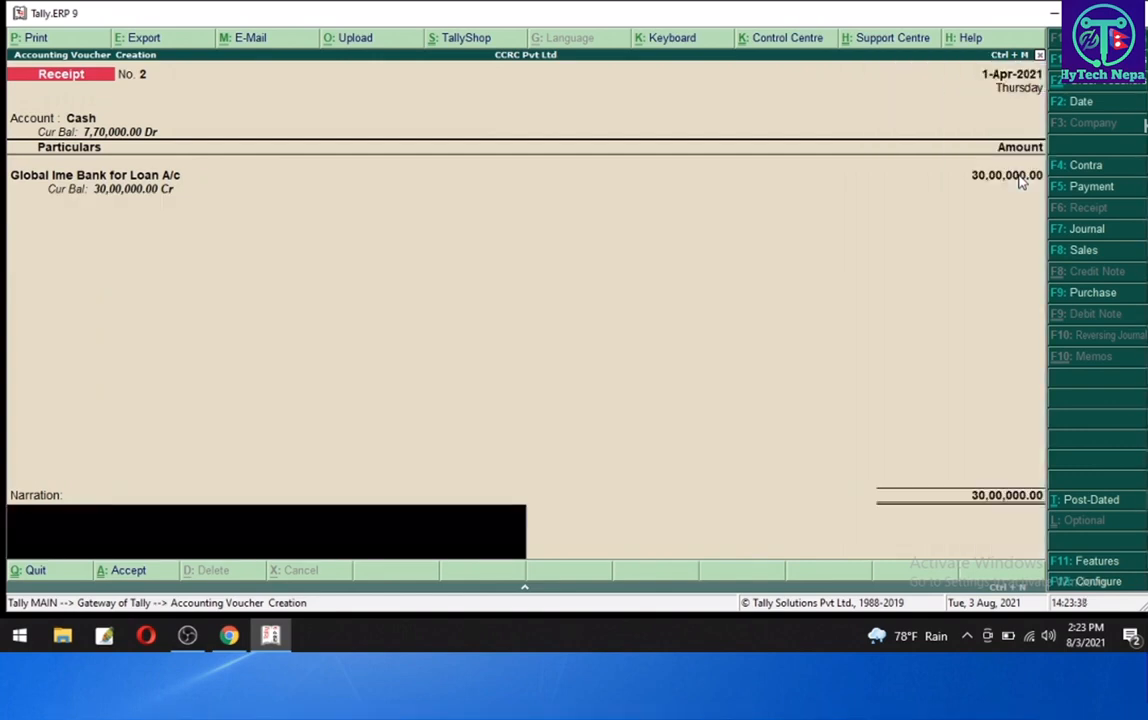
{"action": "key", "text": "Return"}
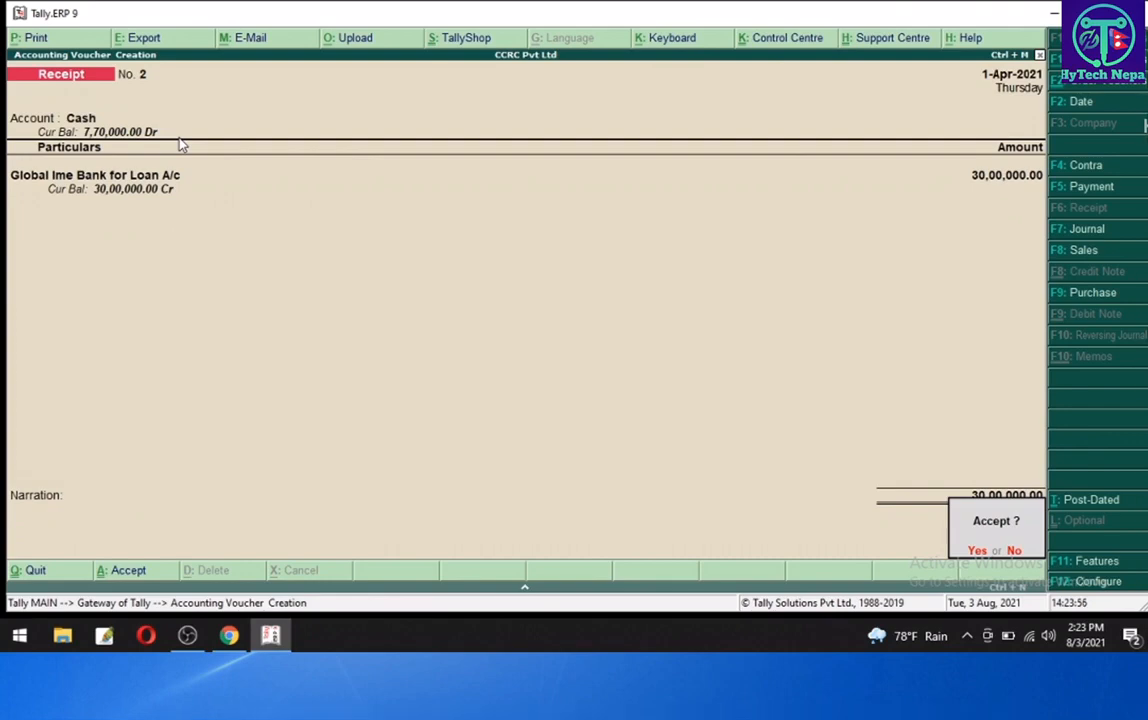
{"action": "key", "text": "Return"}
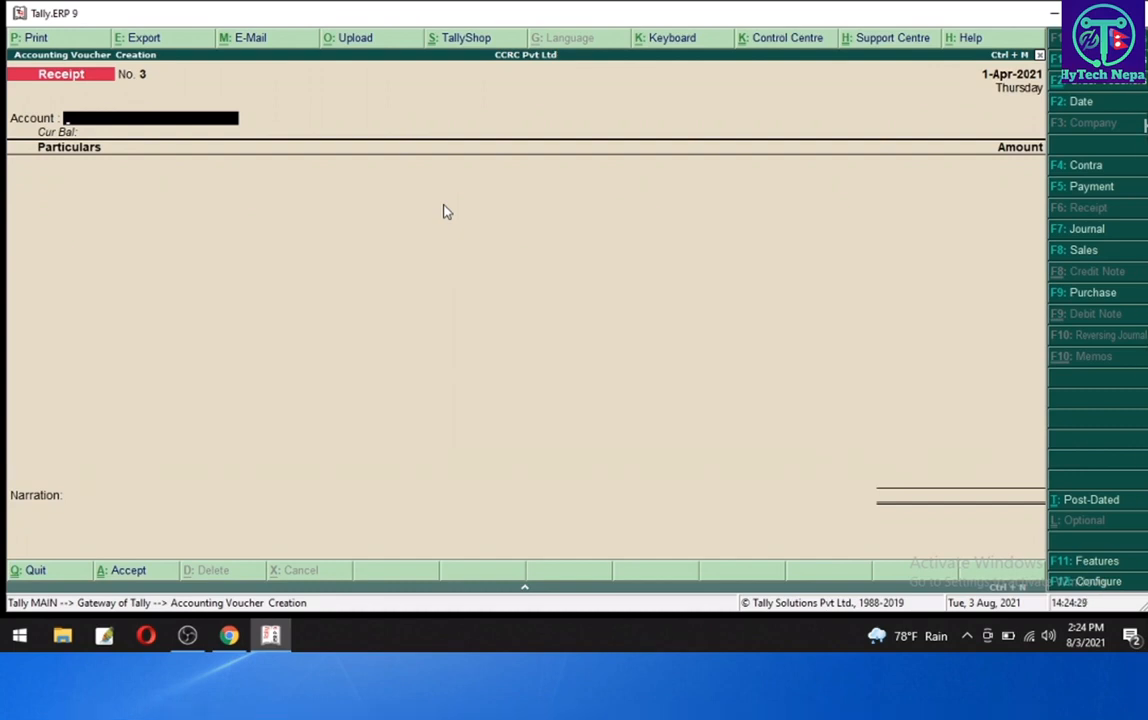
- Leave voucher entry and open Voucher Types under Accounts Info
{"action": "key", "text": "Escape"}
{"action": "key", "text": "Return"}
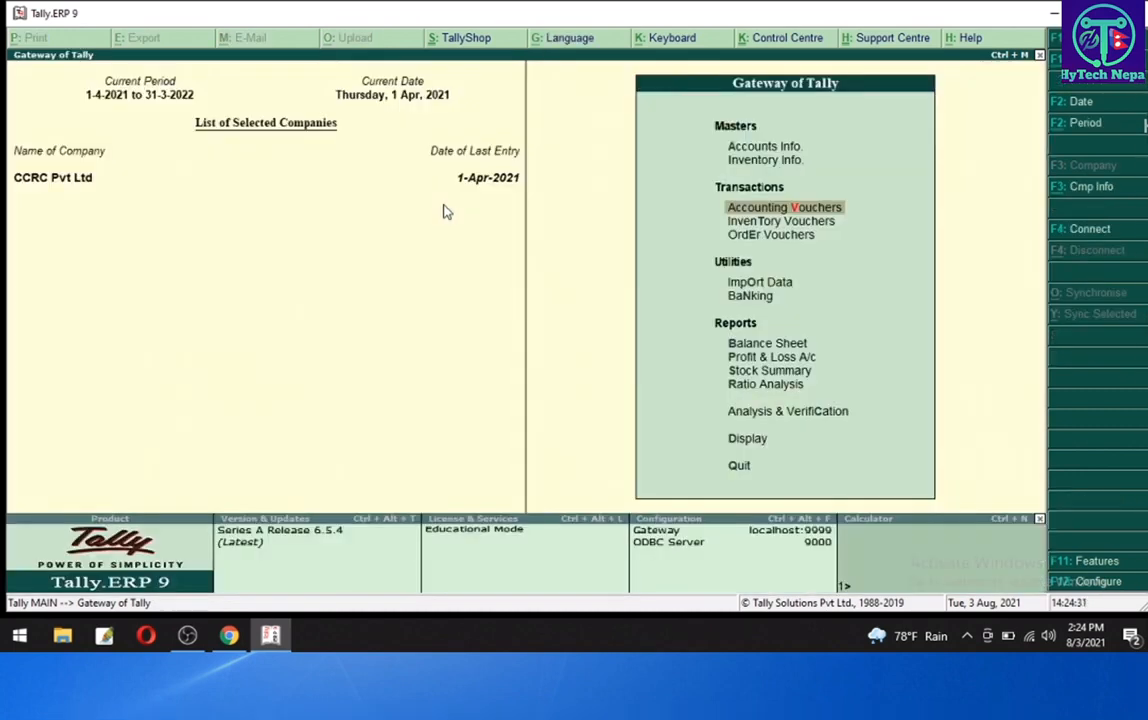
{"action": "key", "text": "Down"}
{"action": "key", "text": "Up"}
{"action": "key", "text": "Up"}
{"action": "key", "text": "Up"}
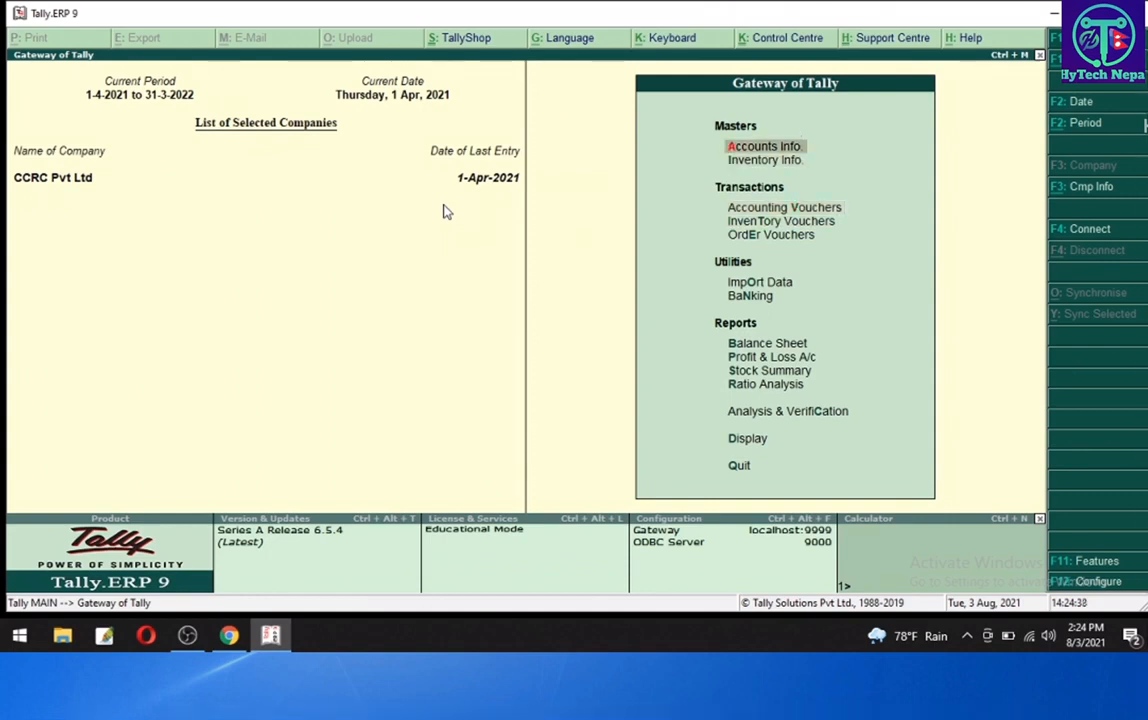
{"action": "key", "text": "Return"}
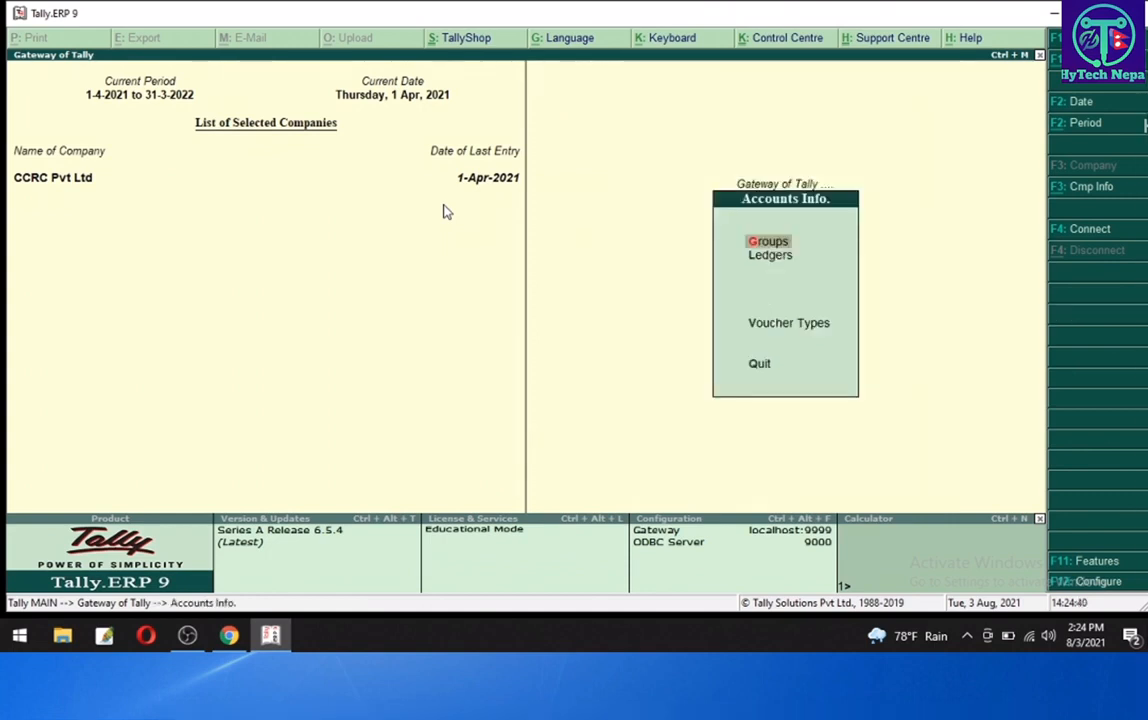
{"action": "key", "text": "Down"}
{"action": "key", "text": "Down"}
{"action": "key", "text": "Down"}
{"action": "key", "text": "Up"}
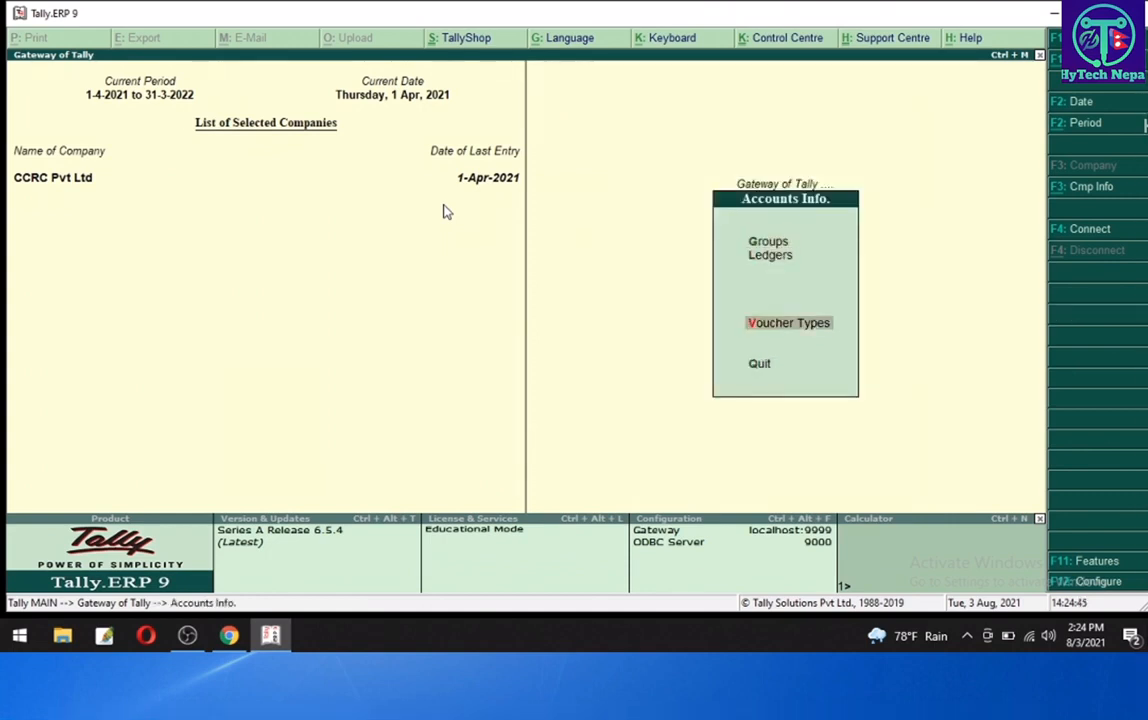
{"action": "key", "text": "Return"}
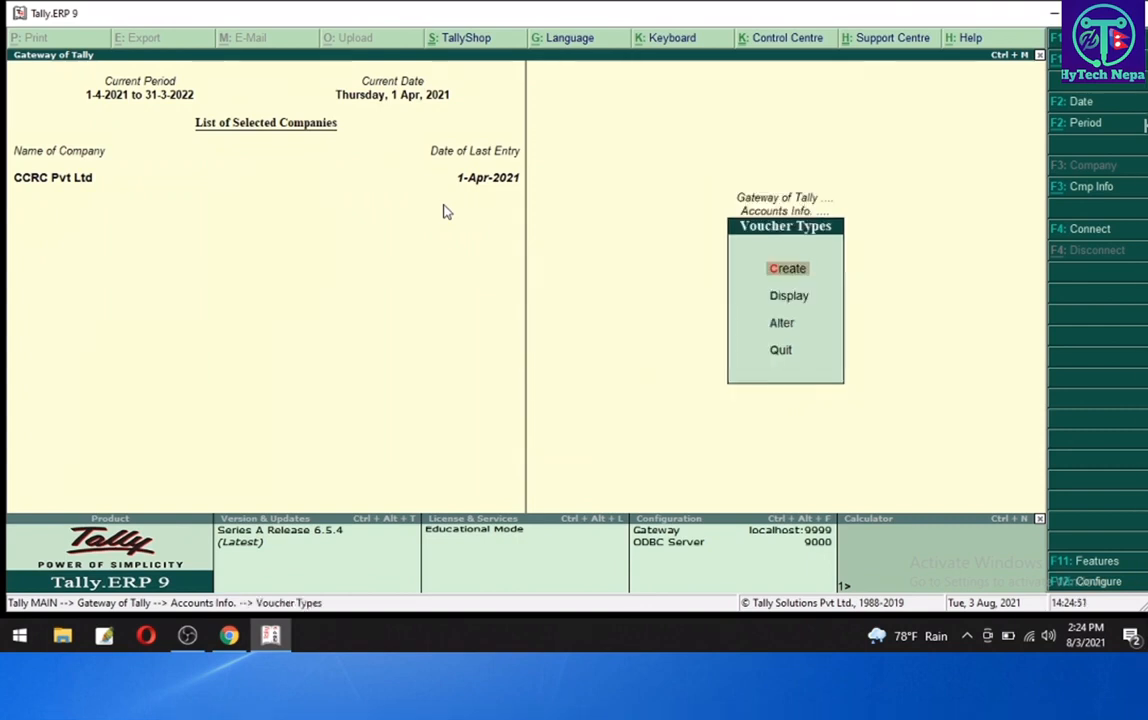
- Open the Credit Note voucher type for alteration
{"action": "key", "text": "Down"}
{"action": "key", "text": "Down"}
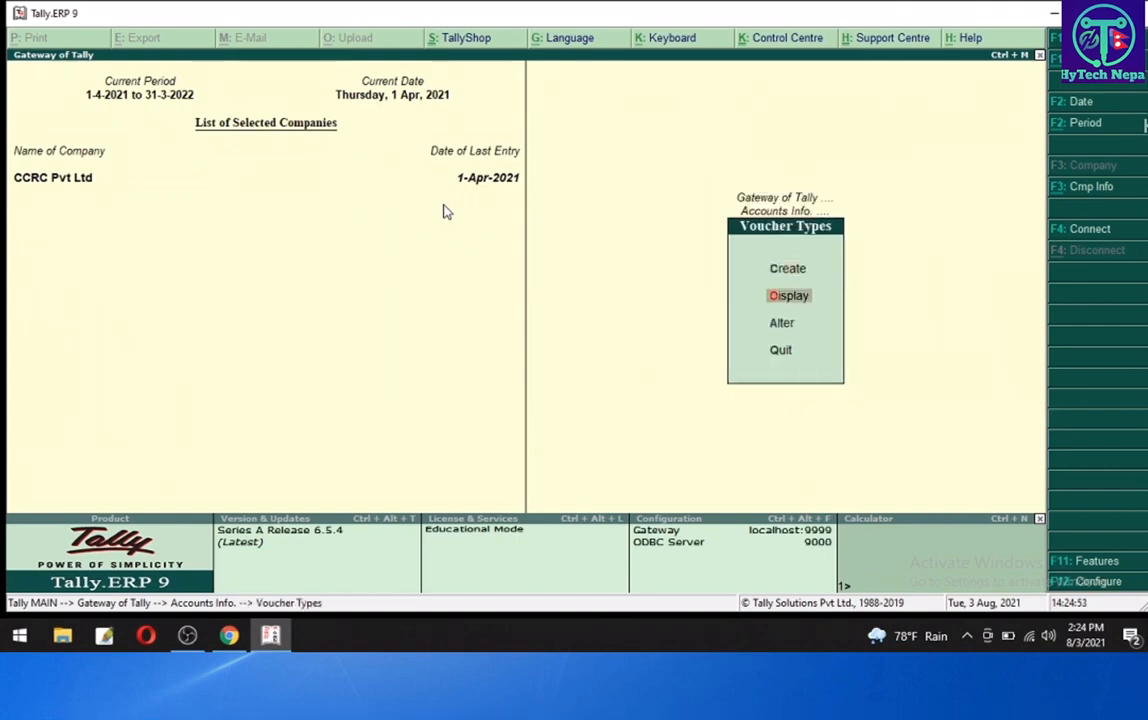
{"action": "key", "text": "Down"}
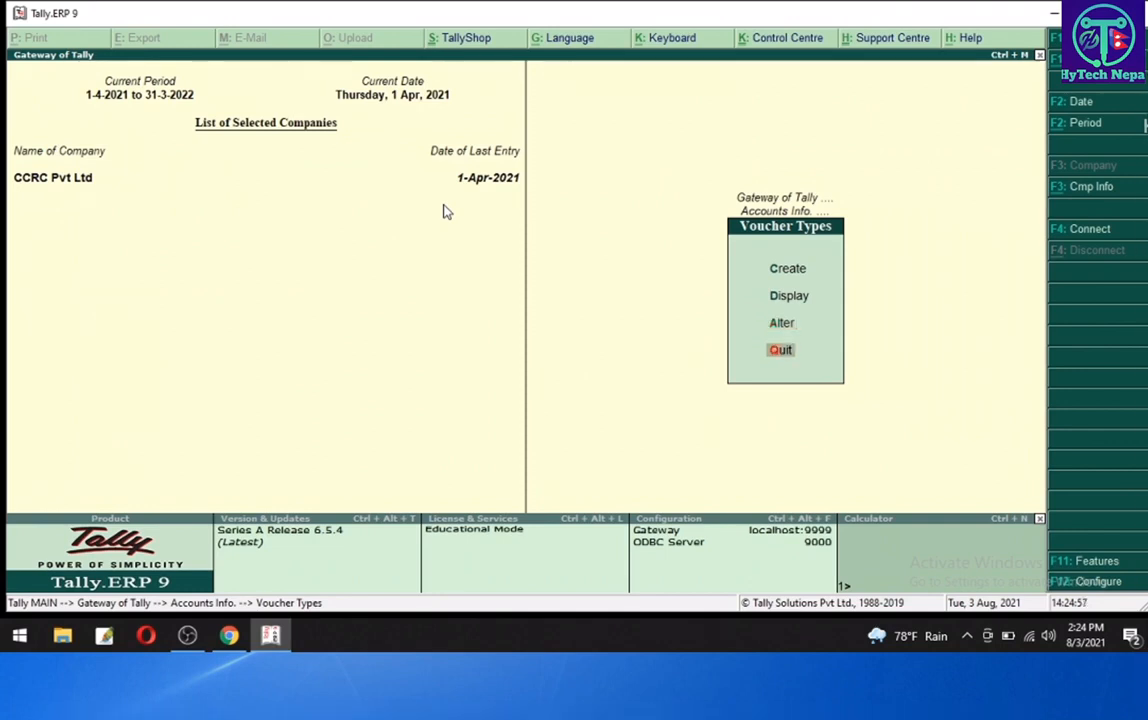
{"action": "key", "text": "Up"}
{"action": "key", "text": "Up"}
{"action": "key", "text": "Up"}
{"action": "key", "text": "Down"}
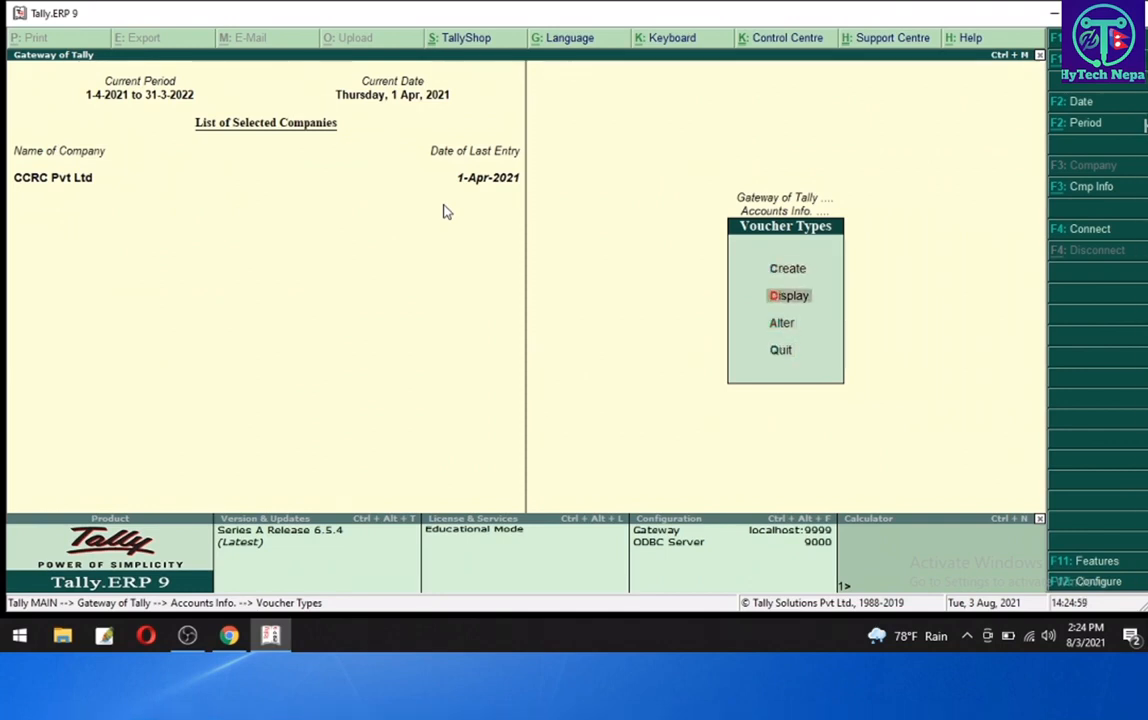
{"action": "key", "text": "Down"}
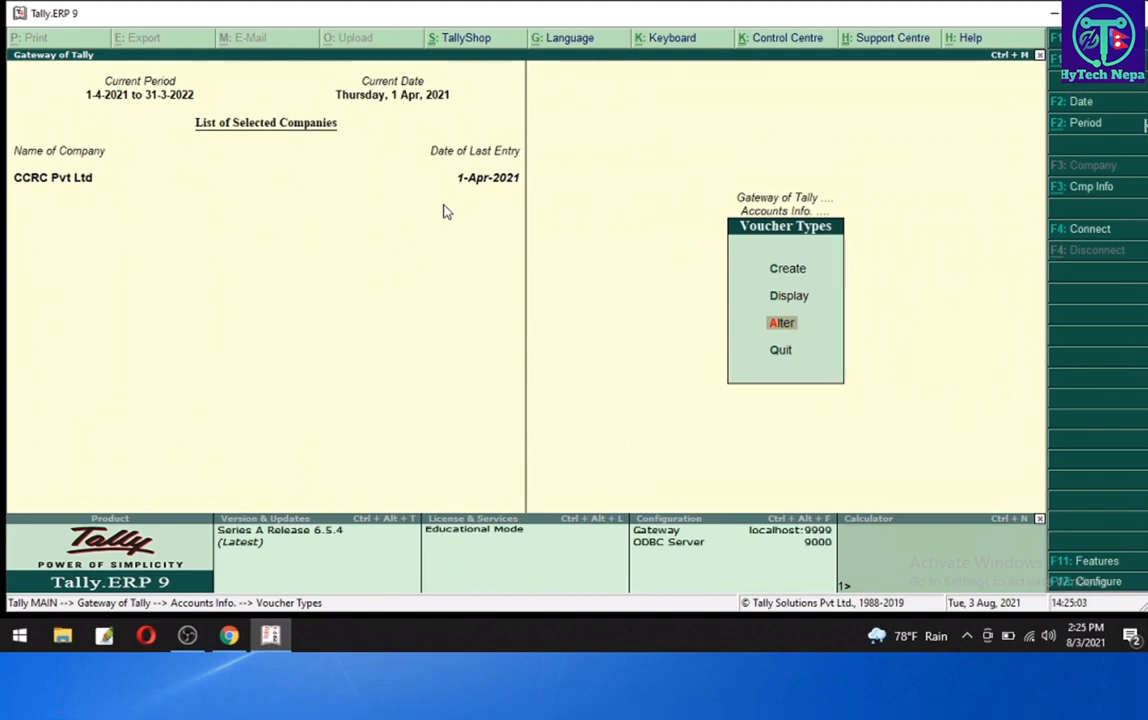
{"action": "key", "text": "Return"}
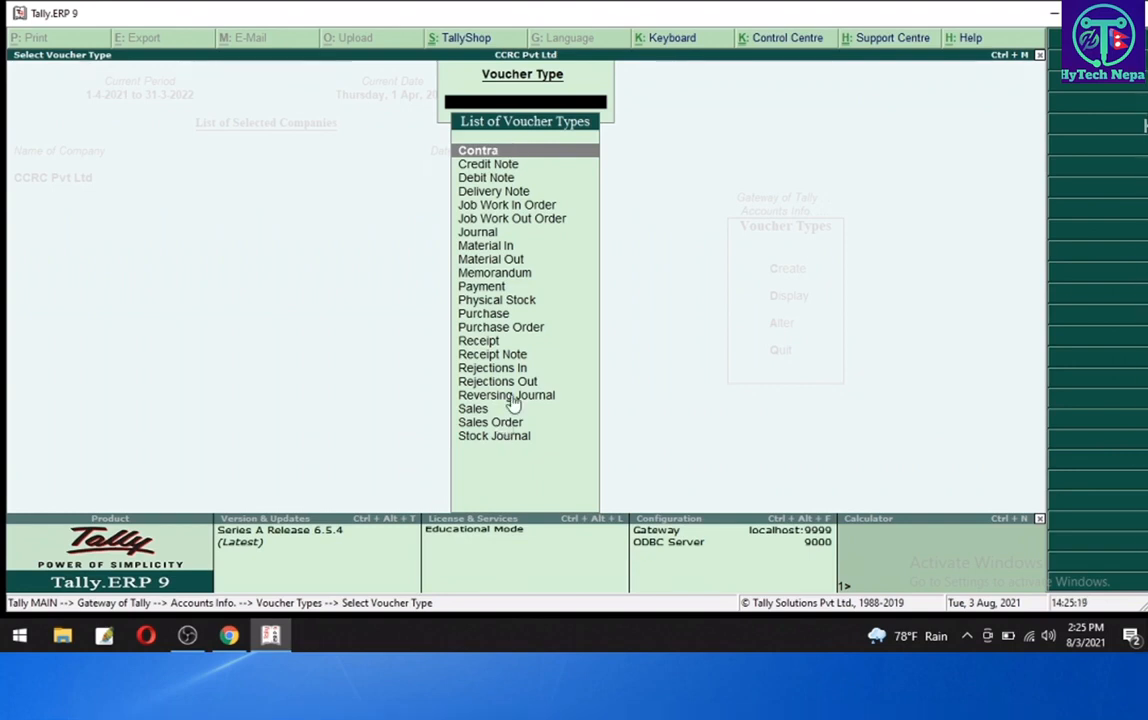
{"action": "key", "text": "Down"}
{"action": "key", "text": "Down"}
{"action": "key", "text": "Down"}
{"action": "key", "text": "Down"}
{"action": "key", "text": "Down"}
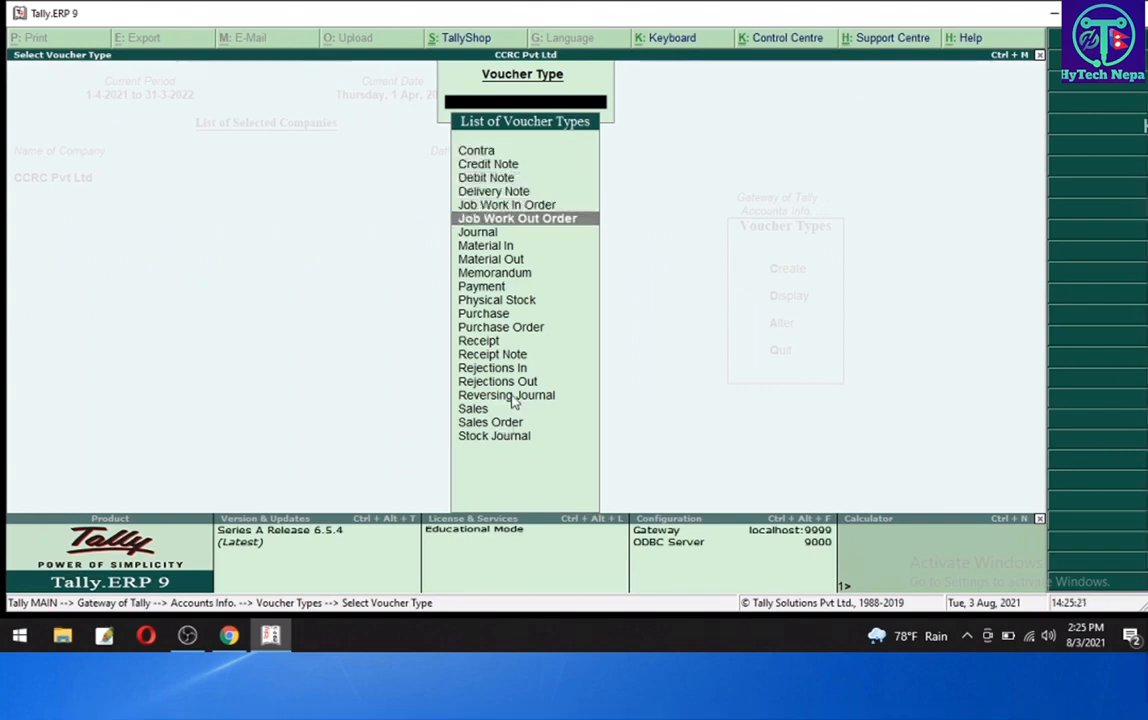
{"action": "key", "text": "Up"}
{"action": "key", "text": "Up"}
{"action": "key", "text": "Up"}
{"action": "key", "text": "Up"}
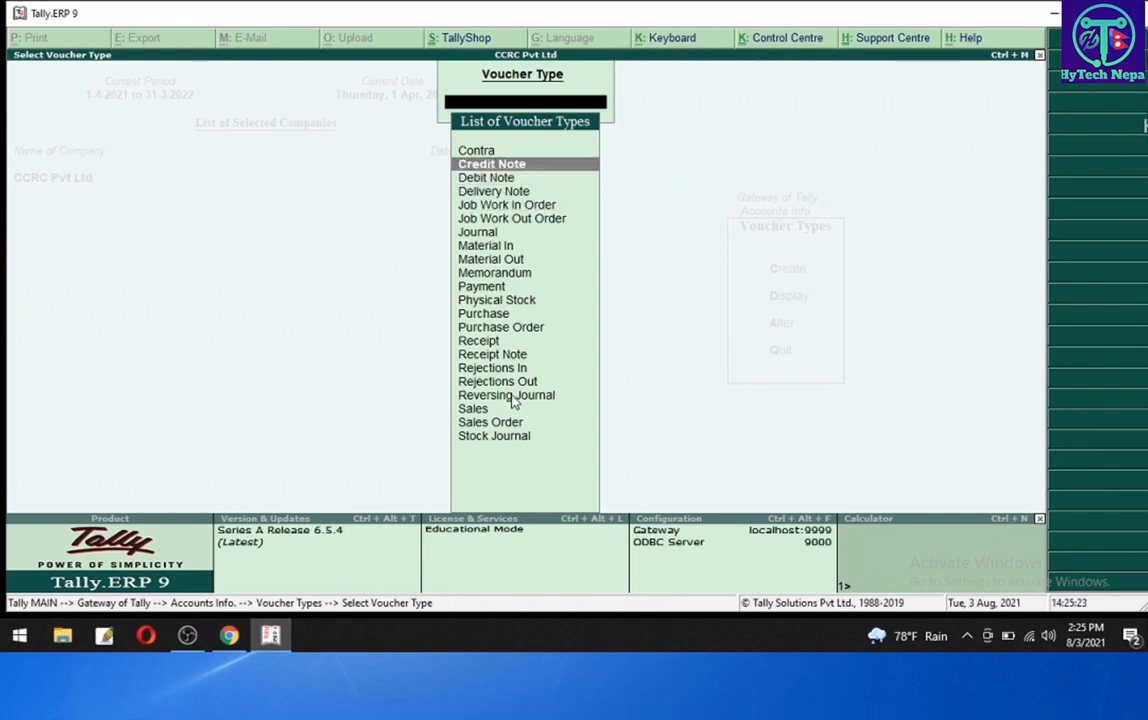
{"action": "key", "text": "Return"}
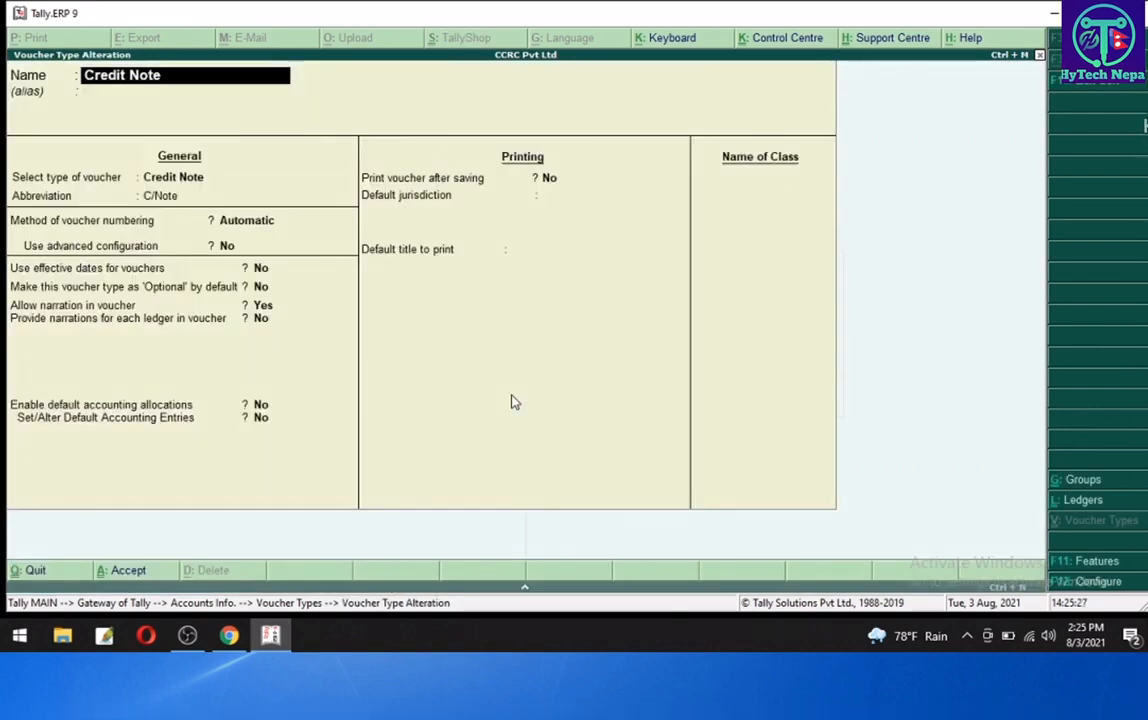
- Add a class named Interest Payable to the Credit Note voucher type
{"action": "key", "text": "Return"}
{"action": "key", "text": "Return"}
{"action": "key", "text": "Return"}
{"action": "key", "text": "Return"}
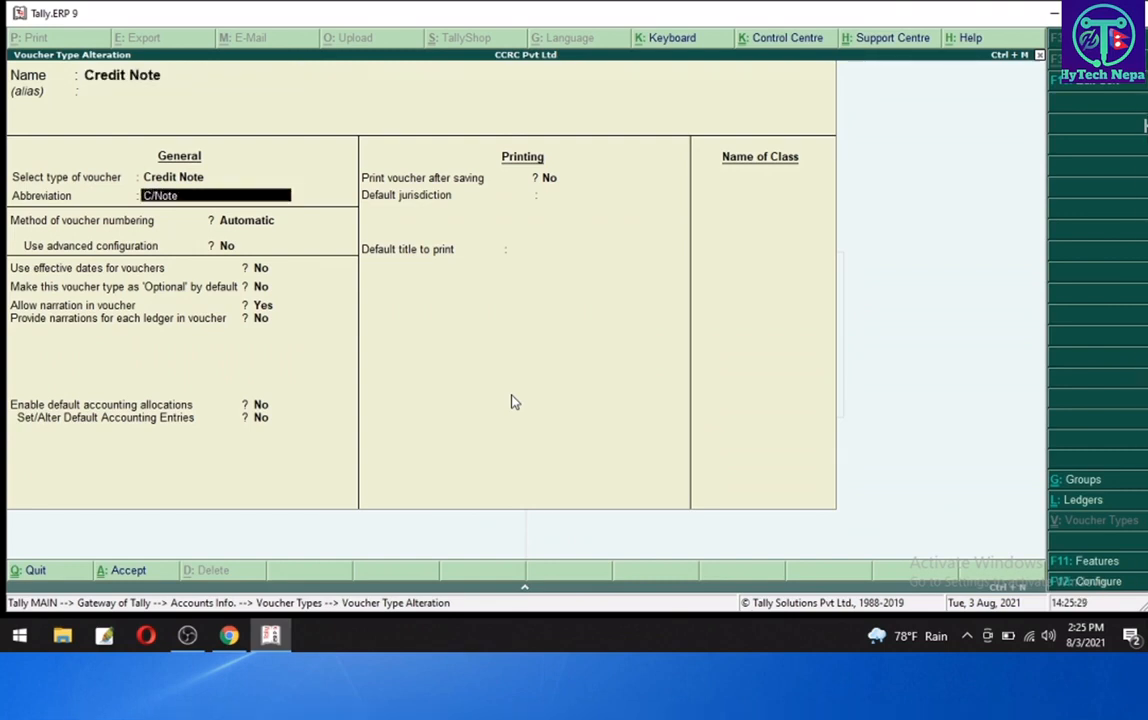
{"action": "key", "text": "Return"}
{"action": "key", "text": "Return"}
{"action": "key", "text": "Return"}
{"action": "key", "text": "Return"}
{"action": "key", "text": "Return"}
{"action": "key", "text": "Return"}
{"action": "key", "text": "Return"}
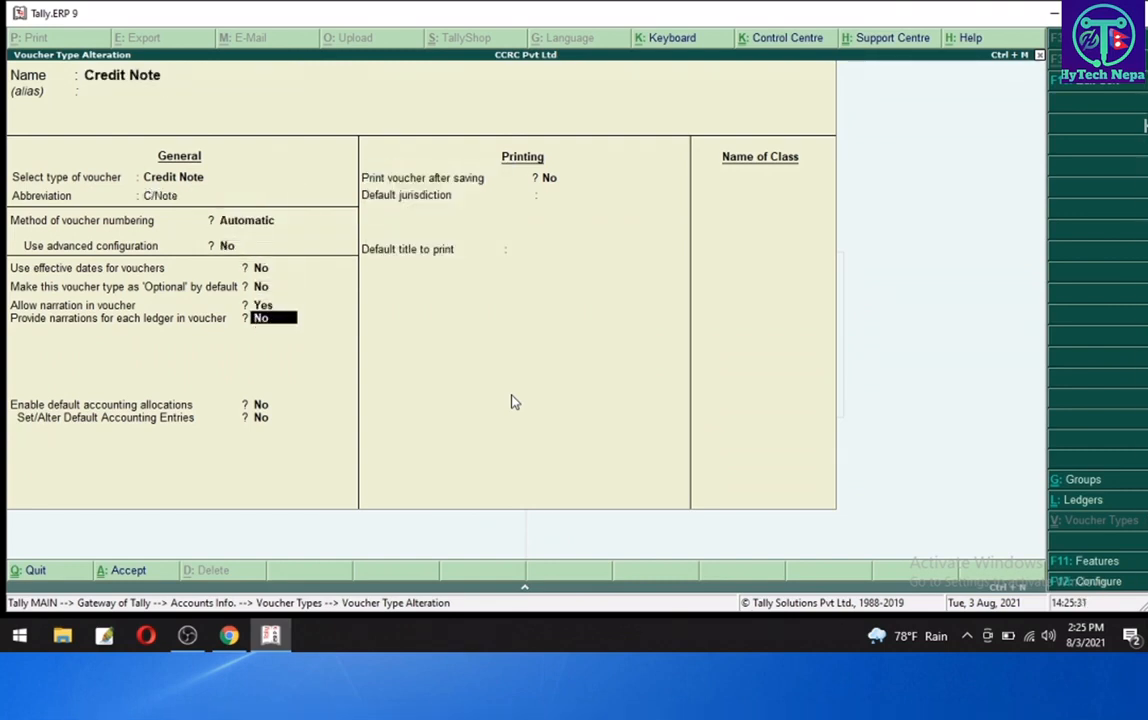
{"action": "key", "text": "Return"}
{"action": "key", "text": "Return"}
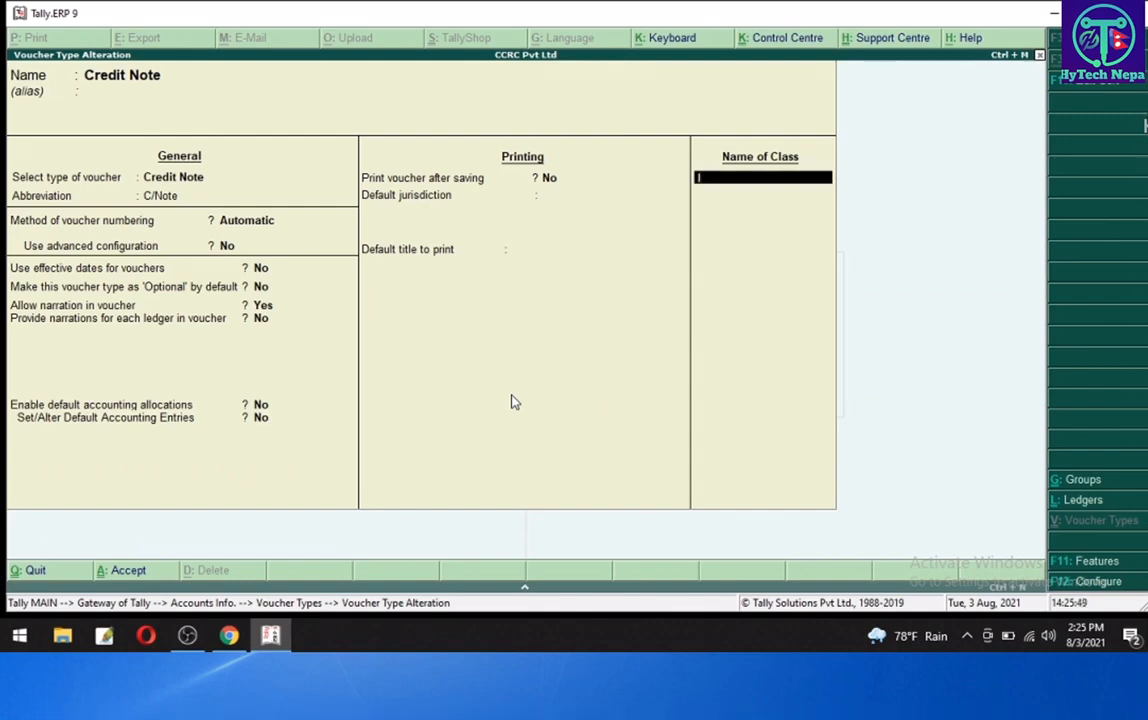
{"action": "type", "text": "Interest Payabl"}
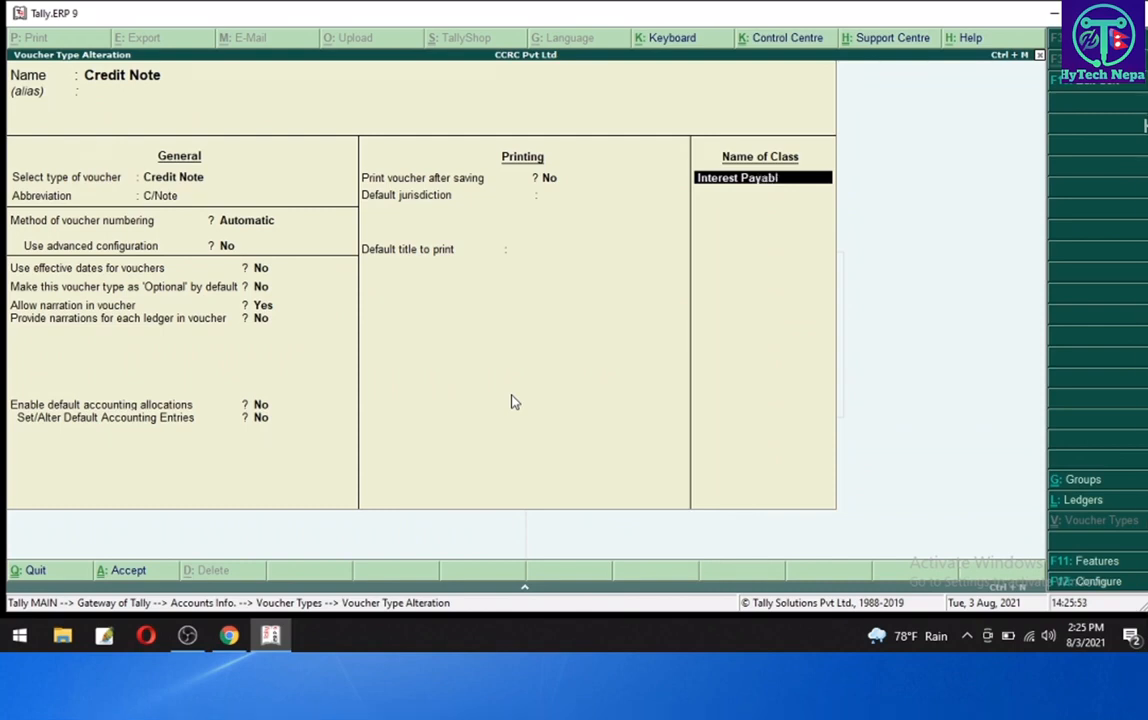
{"action": "type", "text": "e"}
{"action": "key", "text": "Return"}
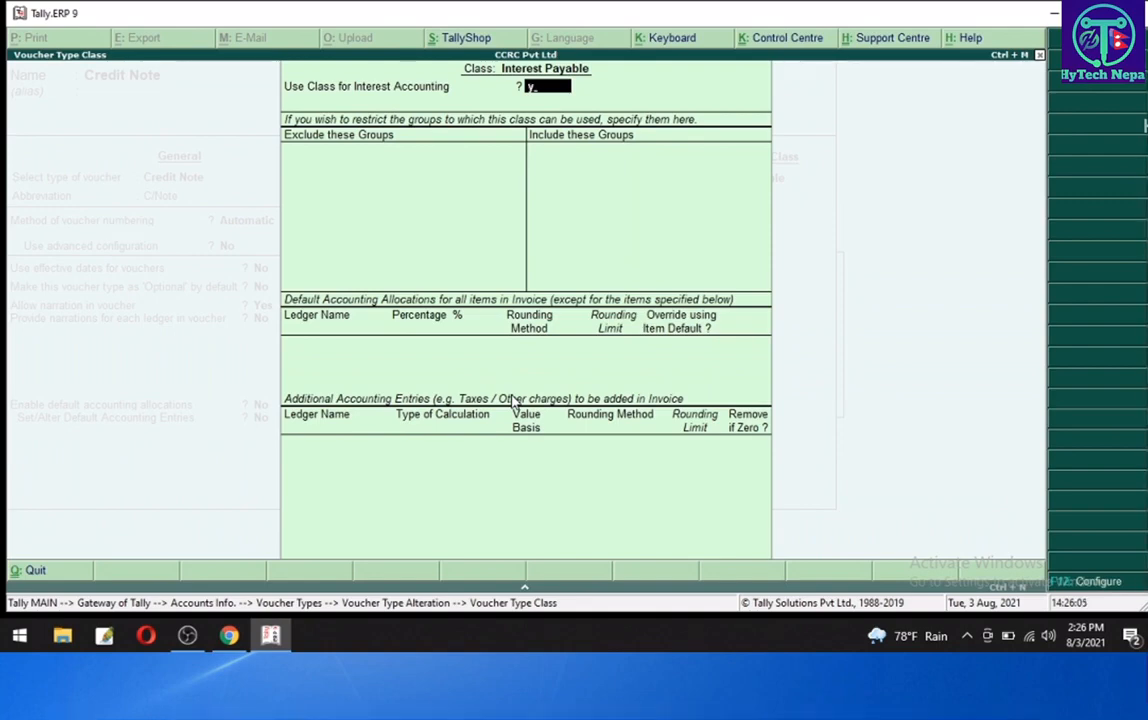
- Set the Interest Payable class to use interest accounting without compound interest and return to the voucher type
{"action": "key", "text": "y"}
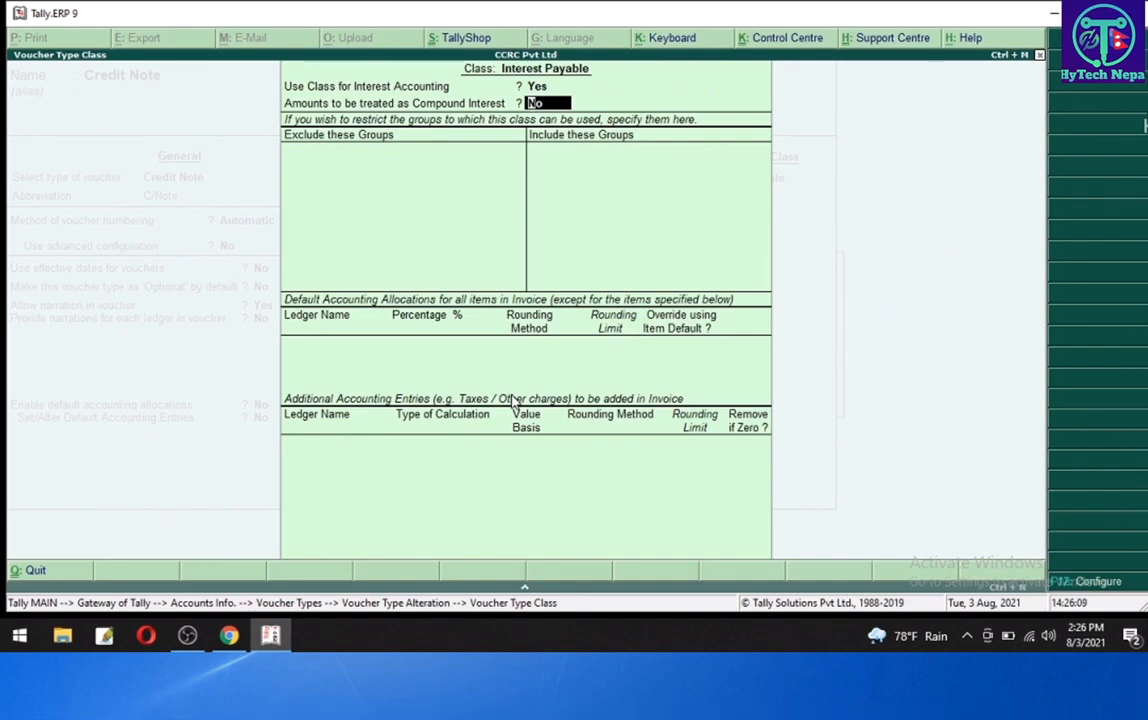
{"action": "key", "text": "Return"}
{"action": "key", "text": "Return"}
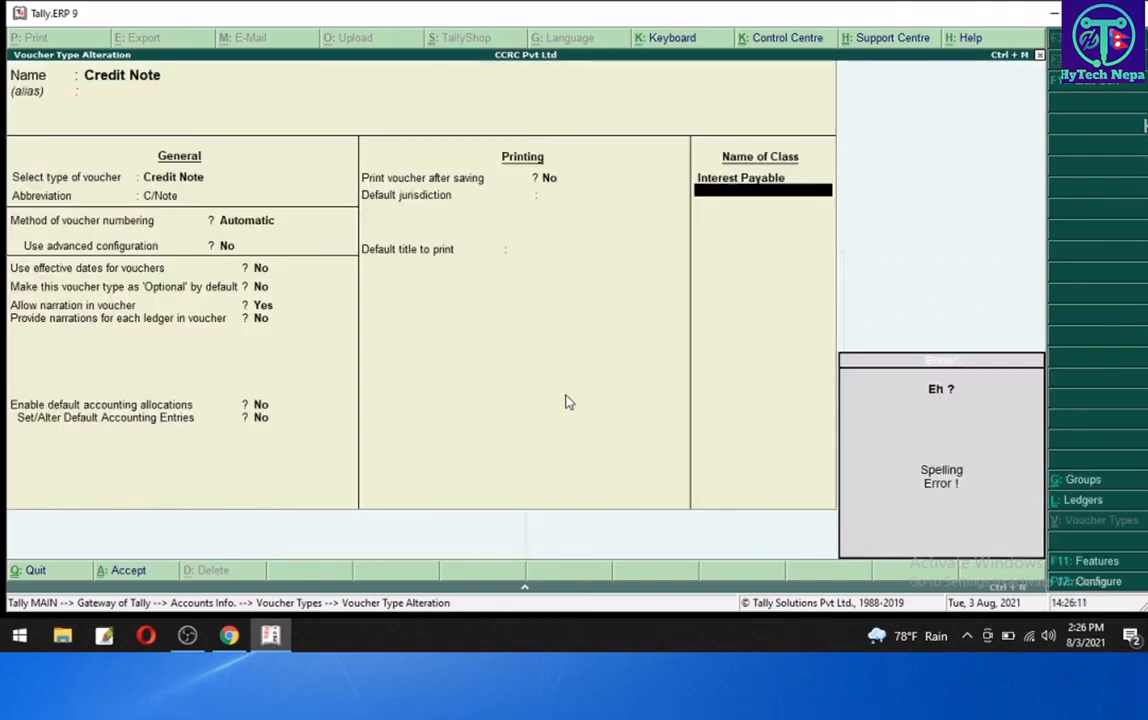
{"action": "key", "text": "Return"}
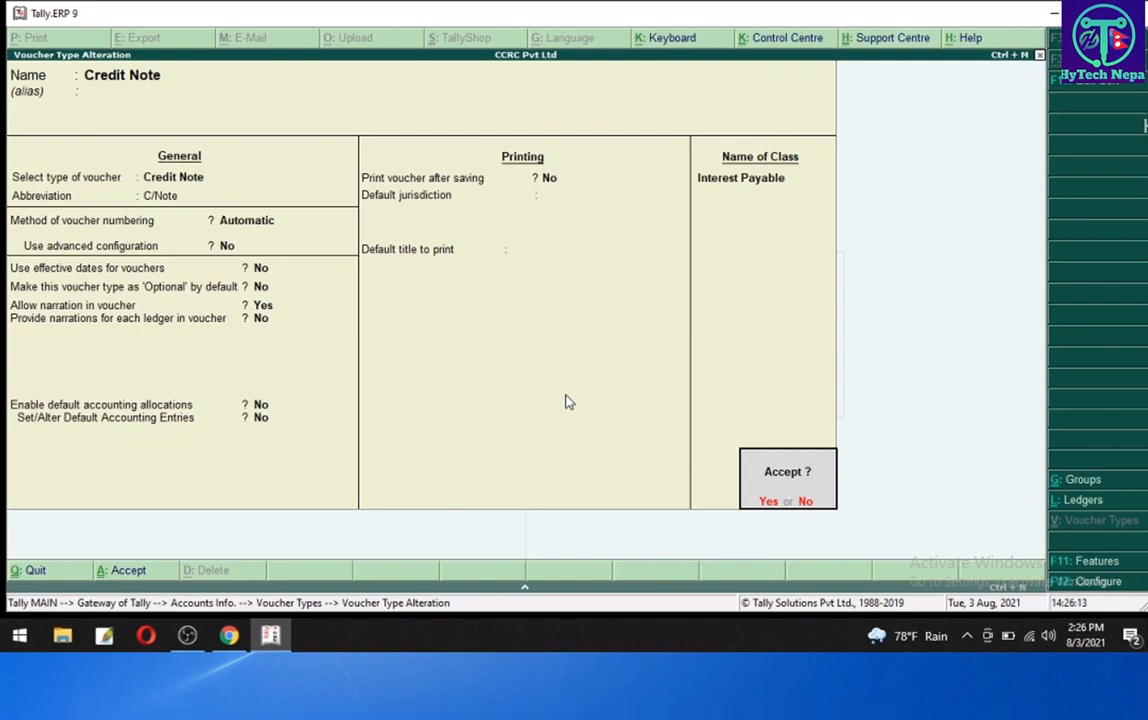
- Save the Credit Note voucher type alteration and return to the Gateway of Tally
{"action": "key", "text": "Return"}
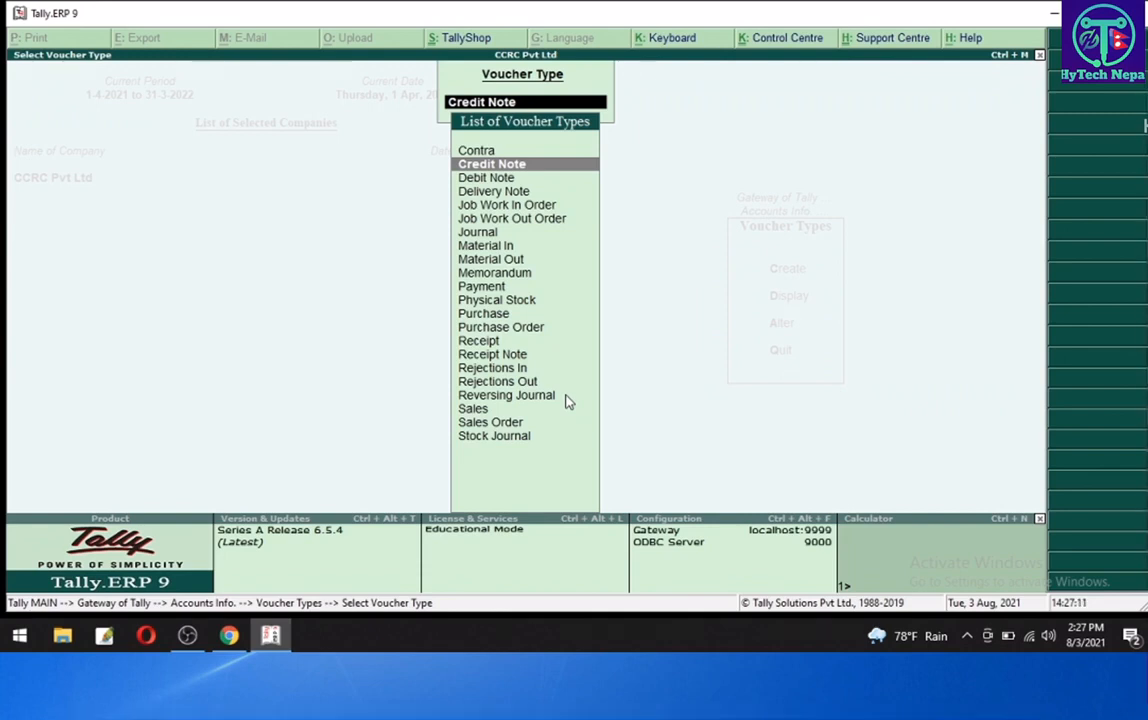
{"action": "key", "text": "Escape"}
{"action": "key", "text": "Escape"}
{"action": "key", "text": "Escape"}
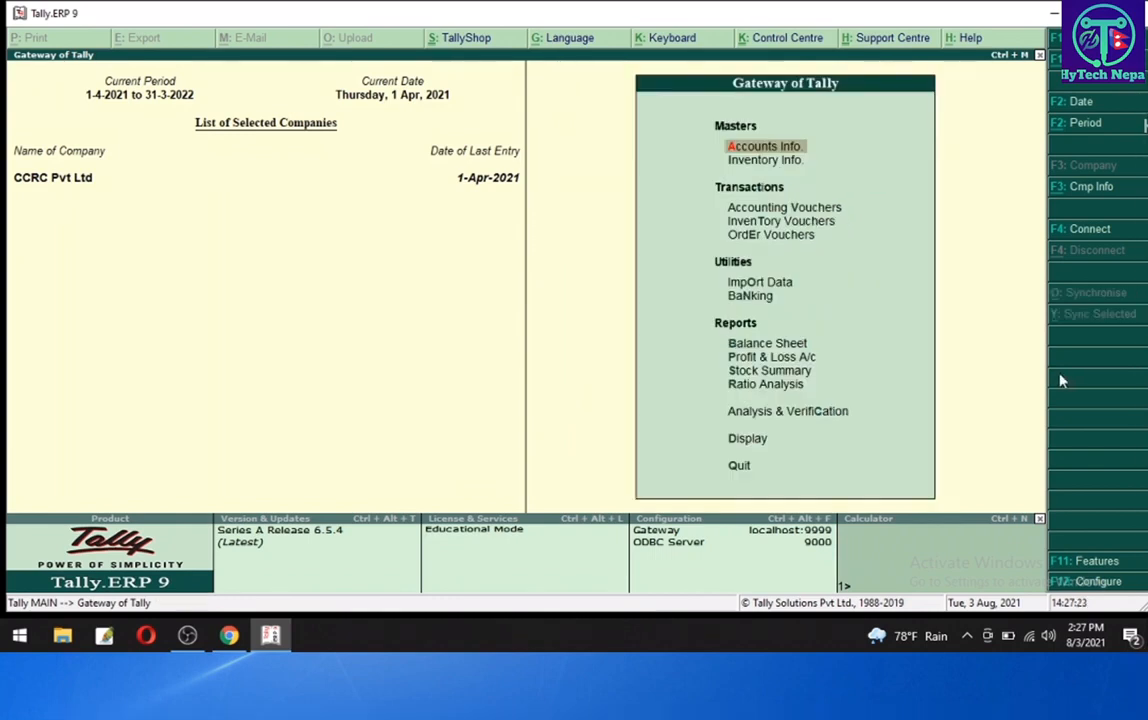
- Enable debit and credit notes in the company's accounting features and accept the change
{"action": "left_click", "coordinate": [1097, 563]}
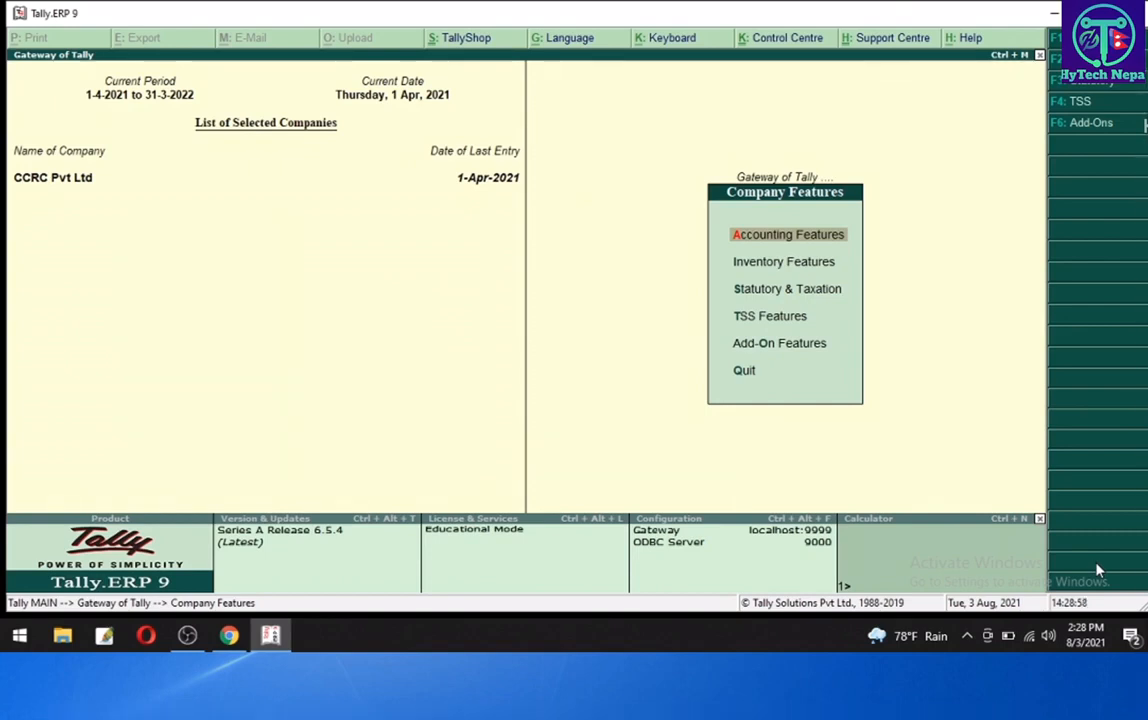
{"action": "key", "text": "Return"}
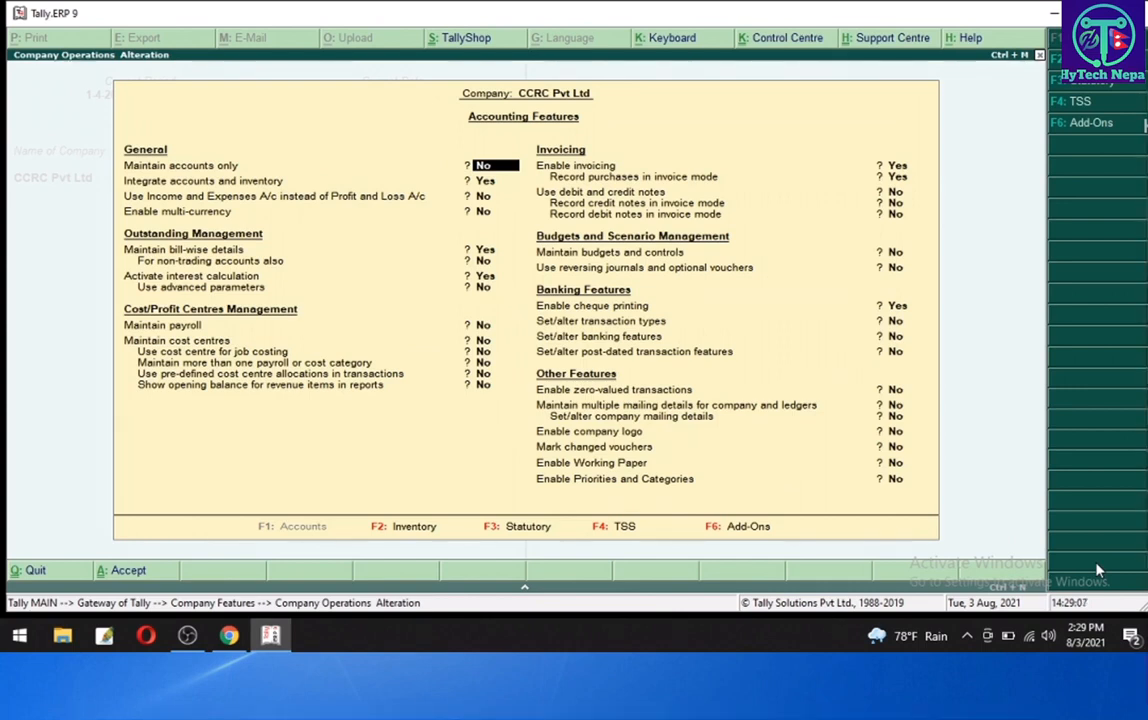
{"action": "key", "text": "Return"}
{"action": "key", "text": "Return"}
{"action": "key", "text": "Return"}
{"action": "key", "text": "Return"}
{"action": "key", "text": "Return"}
{"action": "key", "text": "Return"}
{"action": "key", "text": "Return"}
{"action": "key", "text": "Return"}
{"action": "key", "text": "Return"}
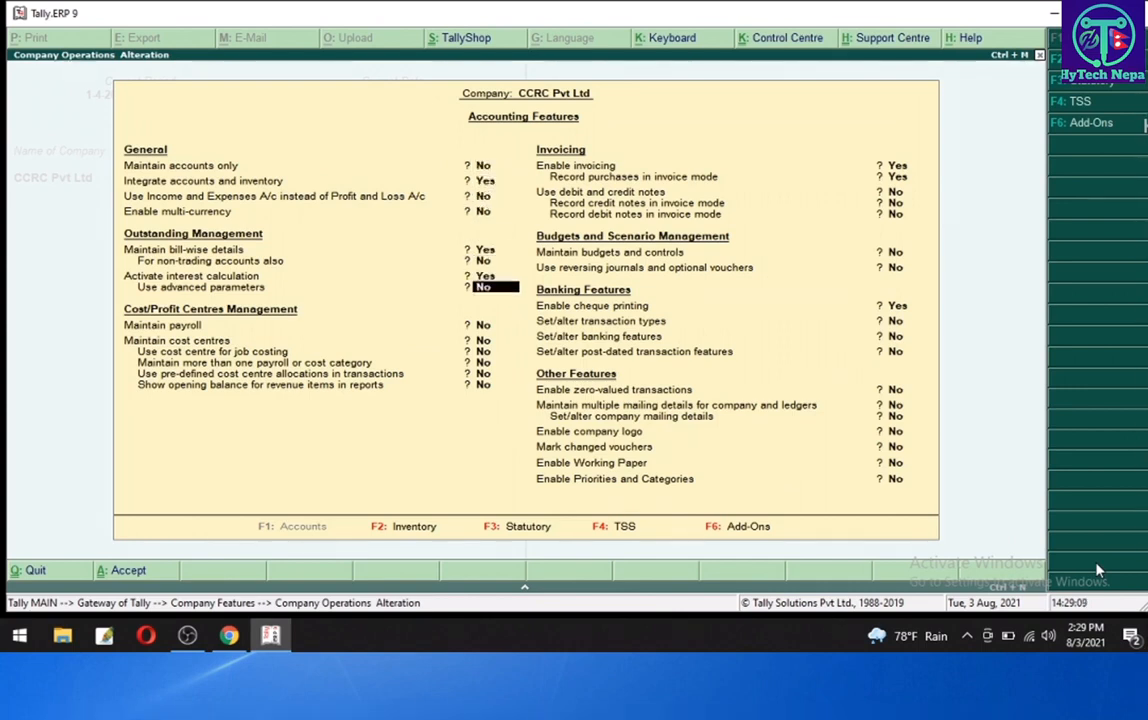
{"action": "key", "text": "Return"}
{"action": "key", "text": "Return"}
{"action": "key", "text": "Return"}
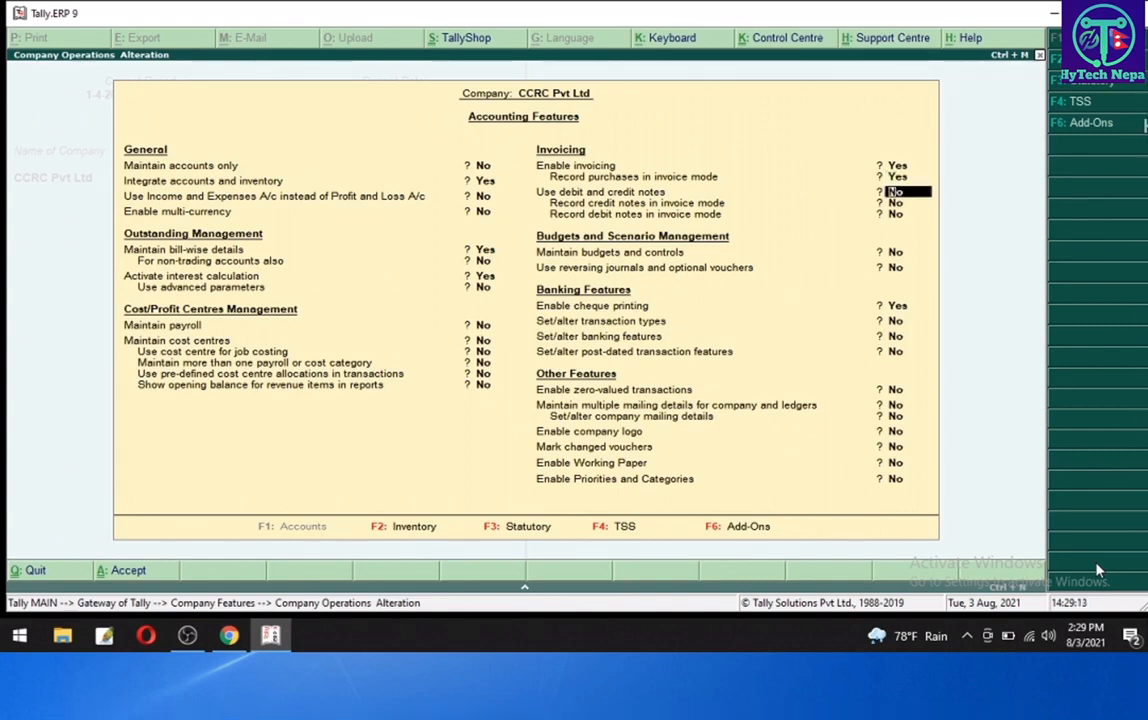
{"action": "type", "text": "y"}
{"action": "key", "text": "Return"}
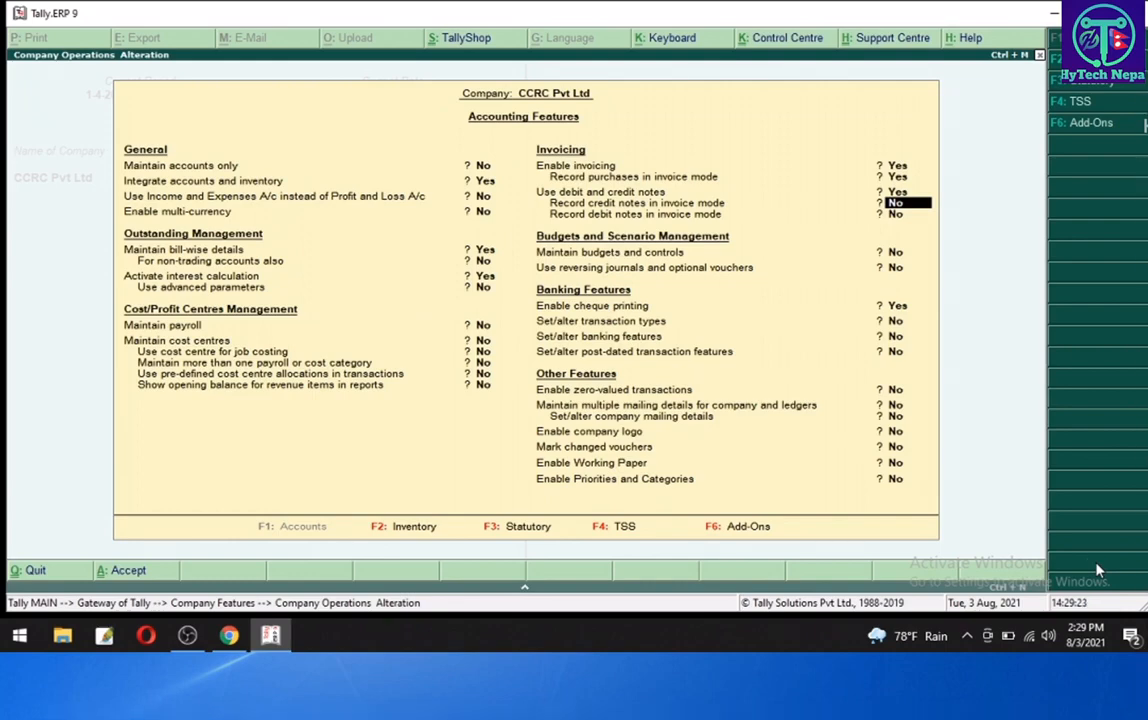
{"action": "key", "text": "ctrl+a"}
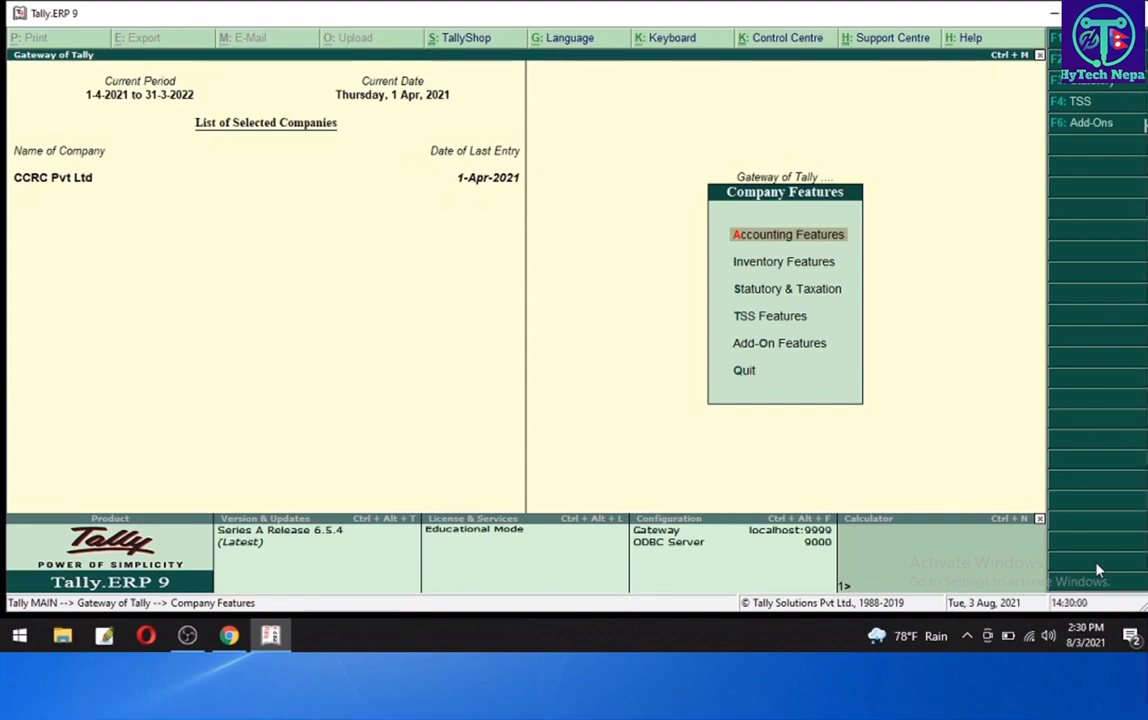
- Open accounting voucher entry and switch to a Credit Note voucher using the Interest Payable class
{"action": "key", "text": "Escape"}
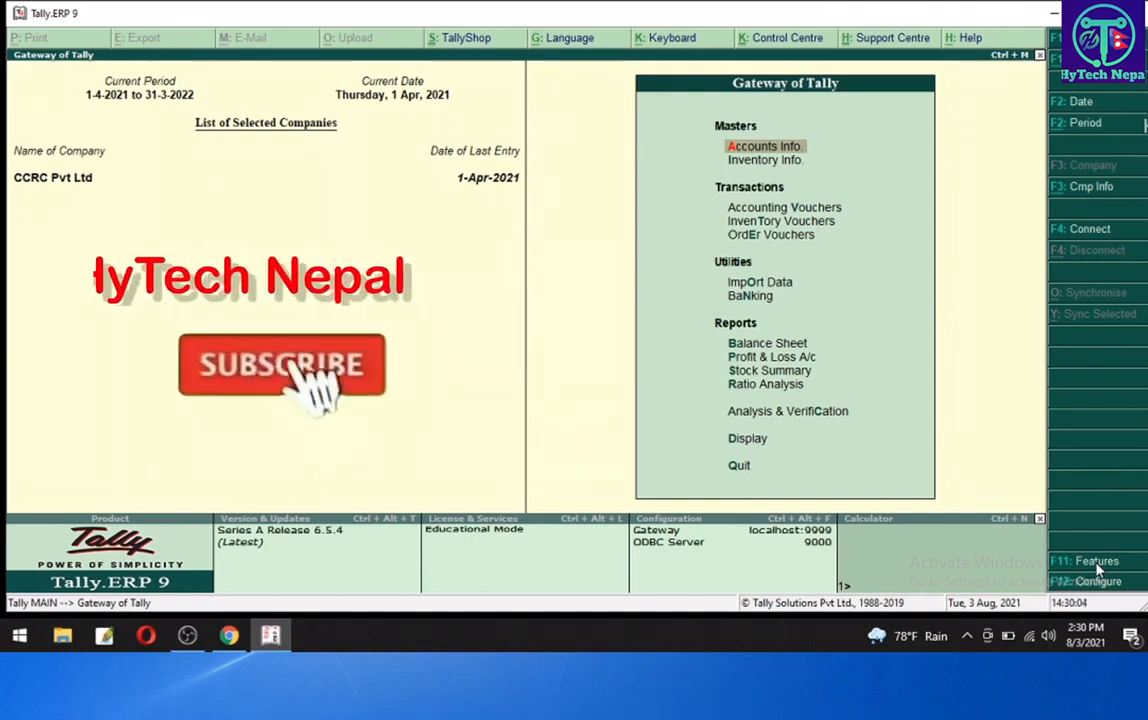
{"action": "key", "text": "Down"}
{"action": "key", "text": "Down"}
{"action": "key", "text": "Return"}
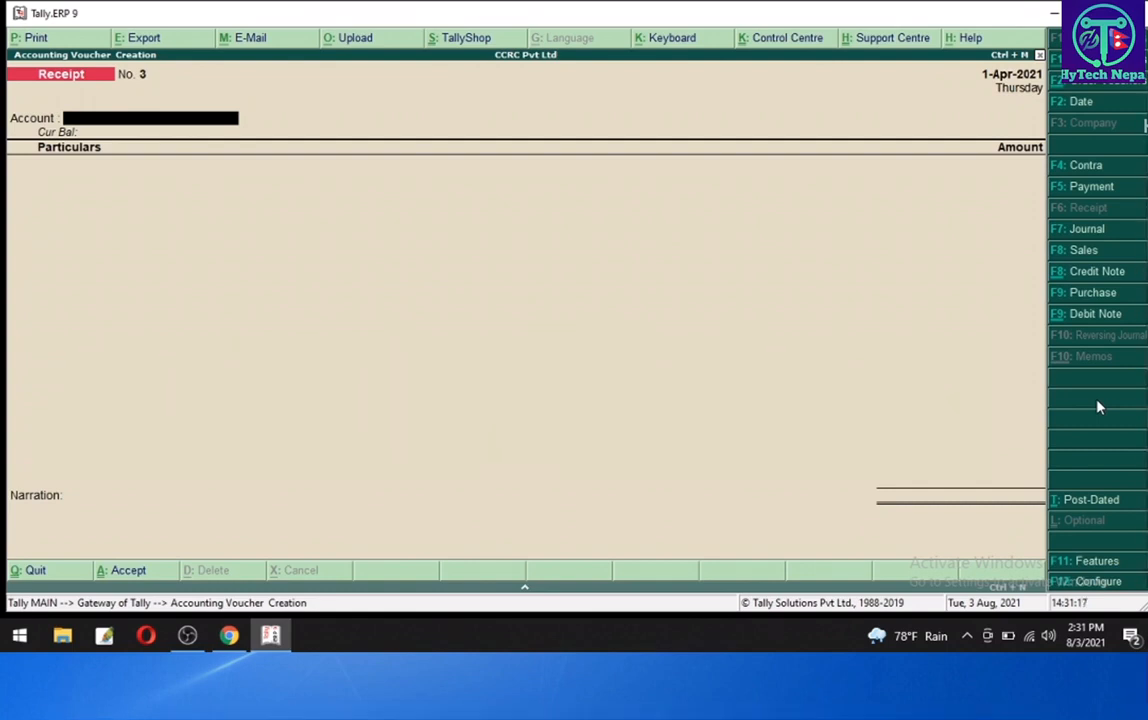
{"action": "left_click", "coordinate": [1102, 276]}
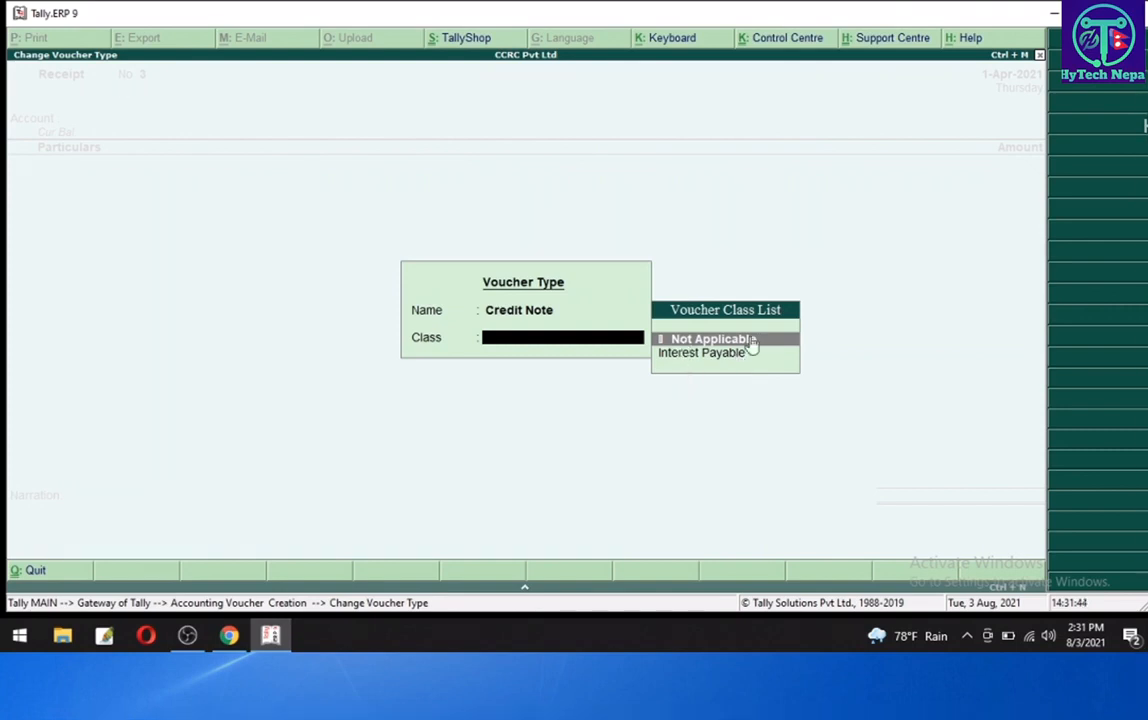
{"action": "key", "text": "Down"}
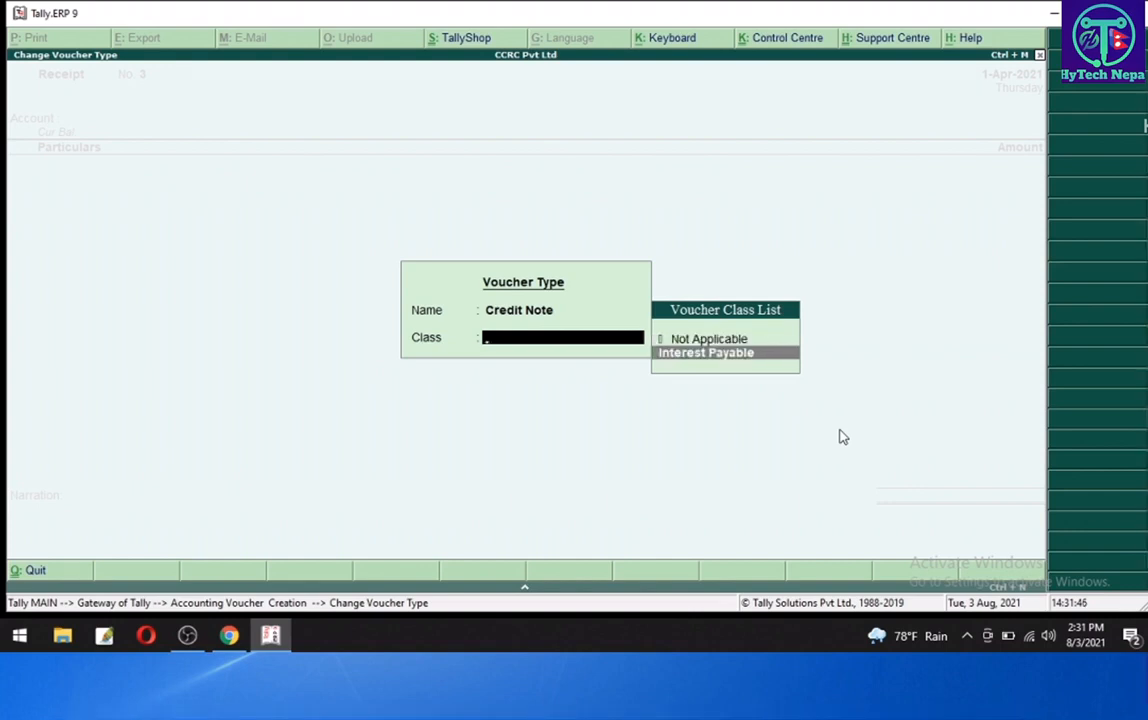
{"action": "key", "text": "Return"}
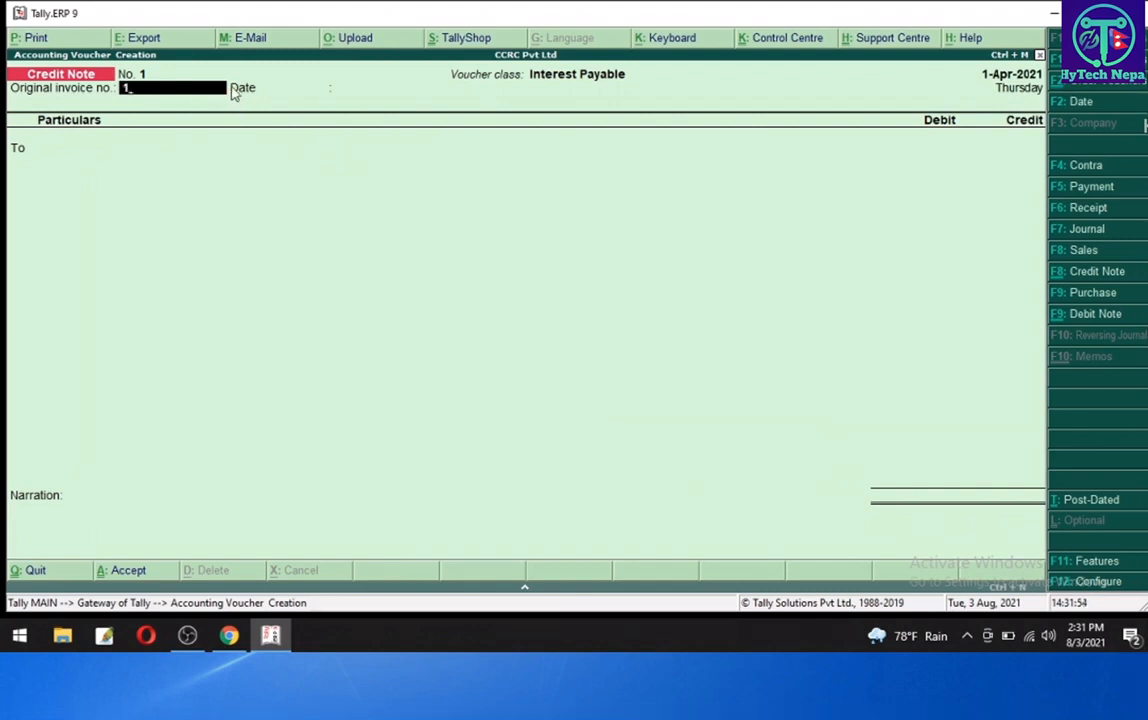
- Enter original invoice number 1 and credit Global Ime Bank for Loan A/c, accepting the default buyer details and interest amount
{"action": "key", "text": "Return"}
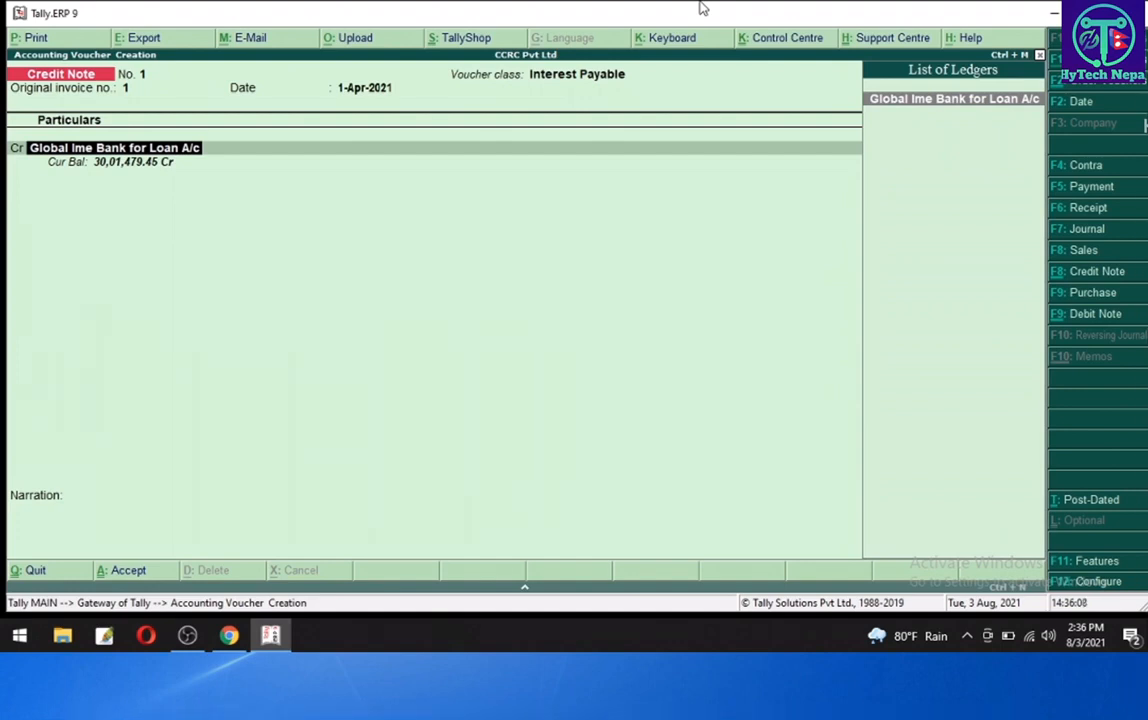
{"action": "key", "text": "Return"}
{"action": "key", "text": "Return"}
{"action": "key", "text": "Return"}
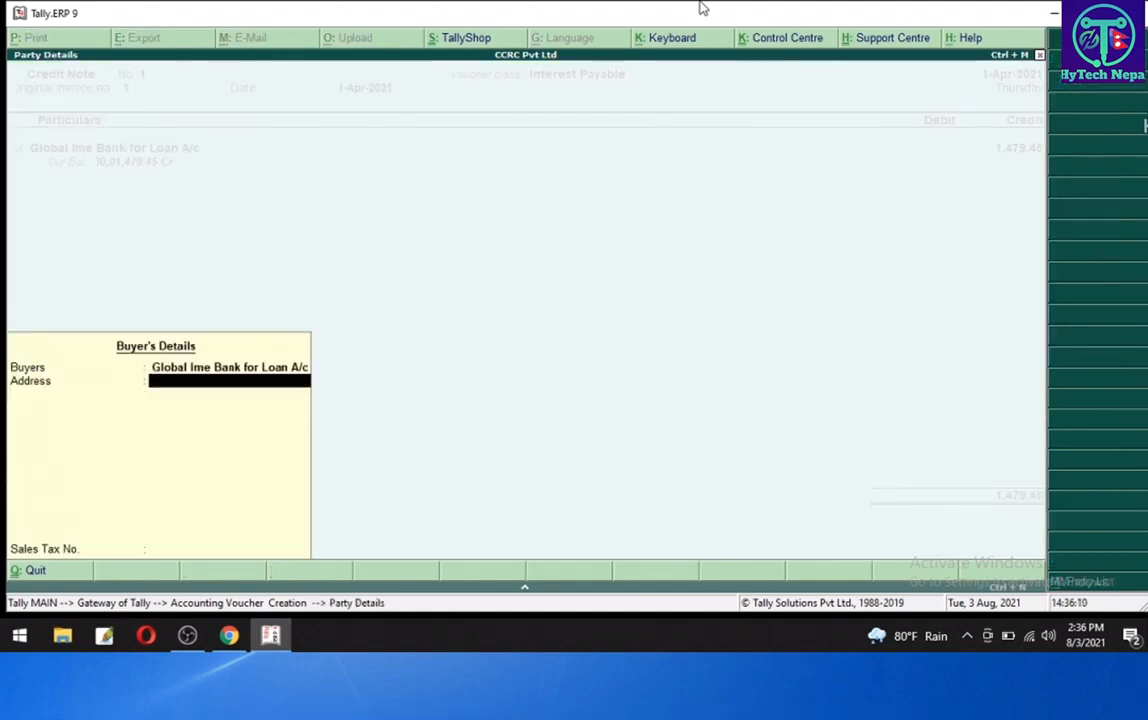
{"action": "key", "text": "Return"}
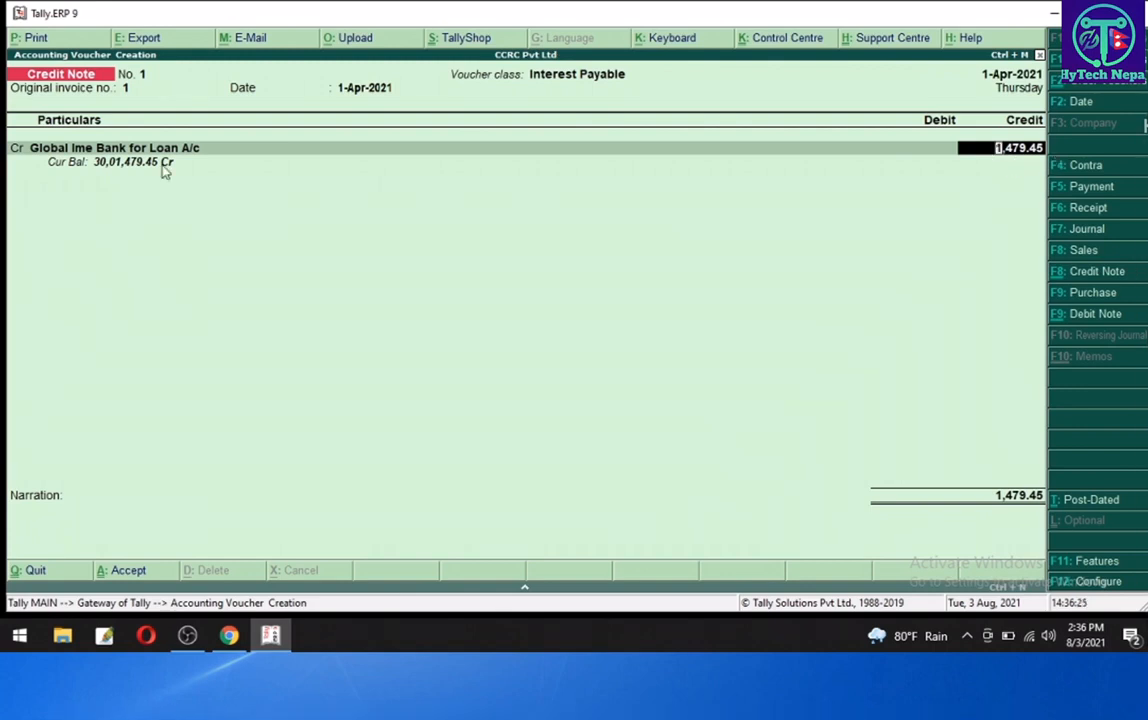
{"action": "key", "text": "Return"}
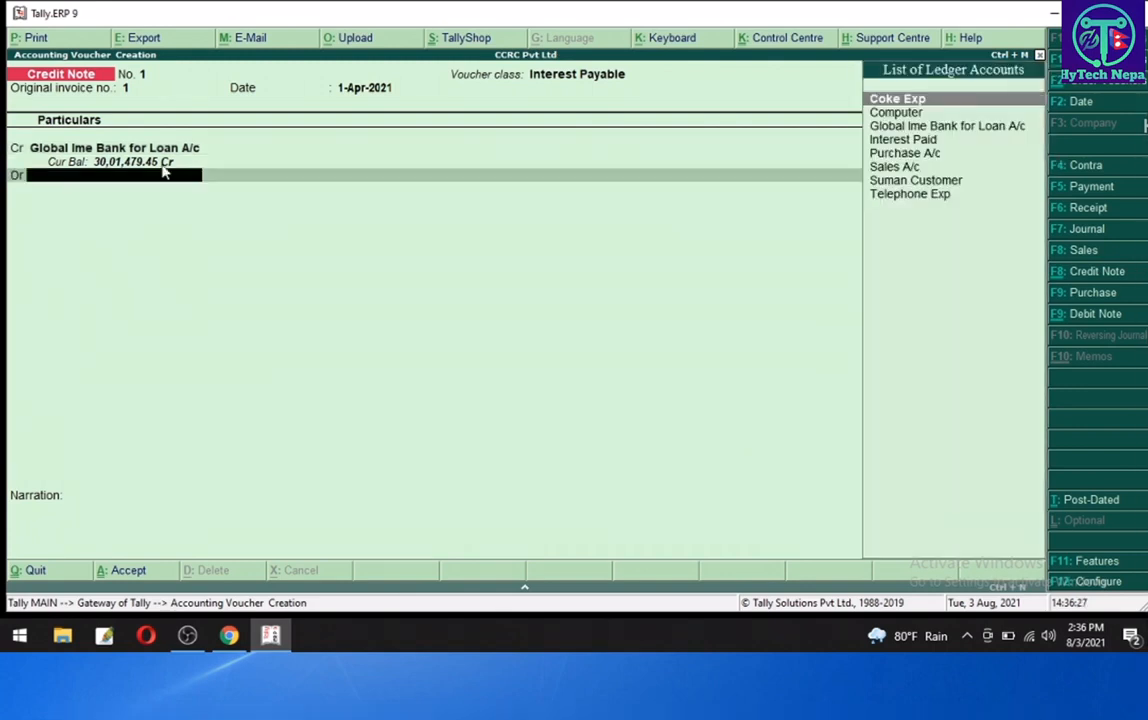
- Debit Interest Paid with the same amount, skip the narration and save the credit note voucher
{"action": "key", "text": "Down"}
{"action": "key", "text": "Down"}
{"action": "key", "text": "Down"}
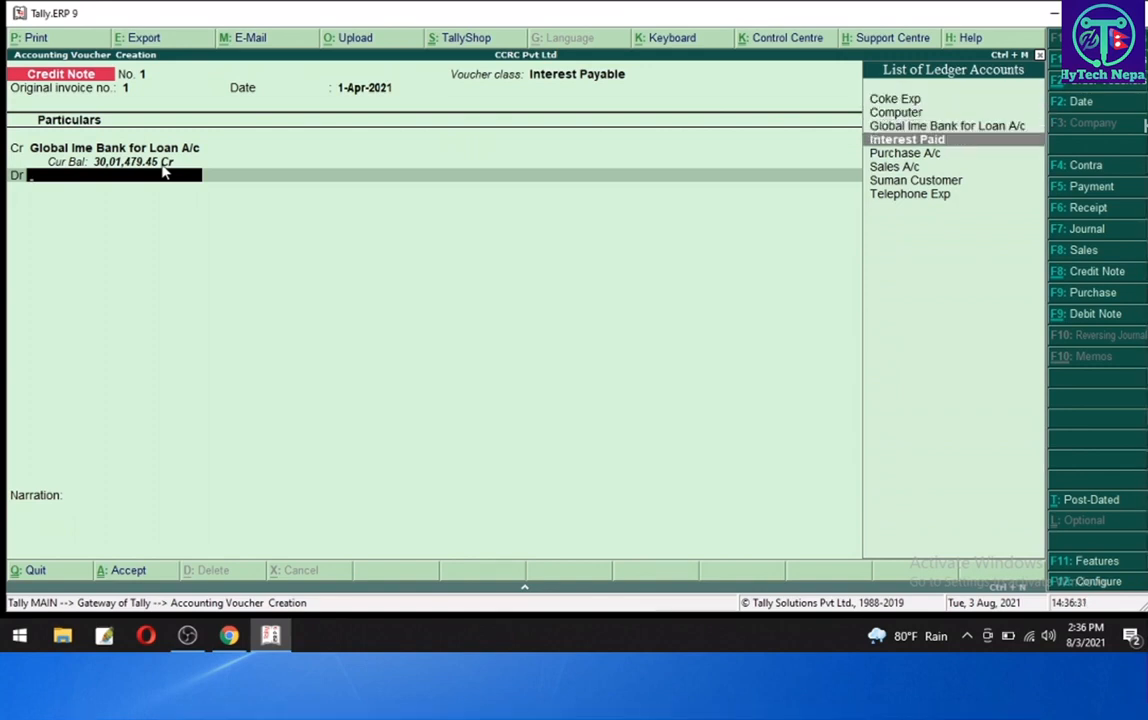
{"action": "key", "text": "Return"}
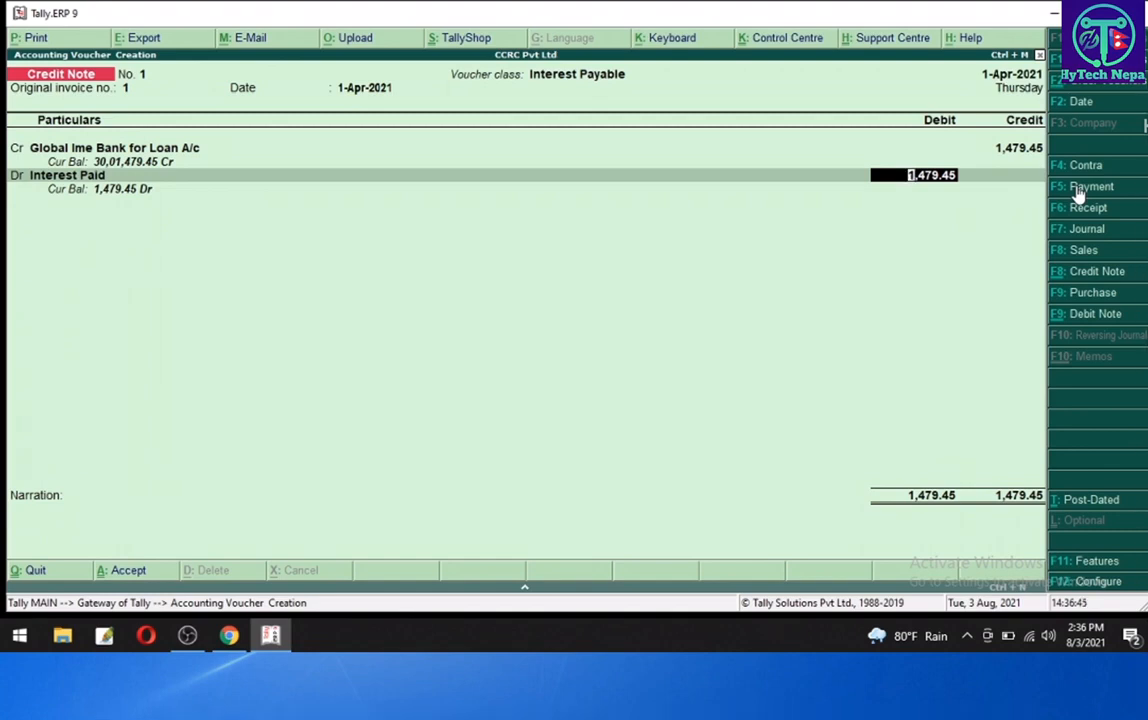
{"action": "key", "text": "Return"}
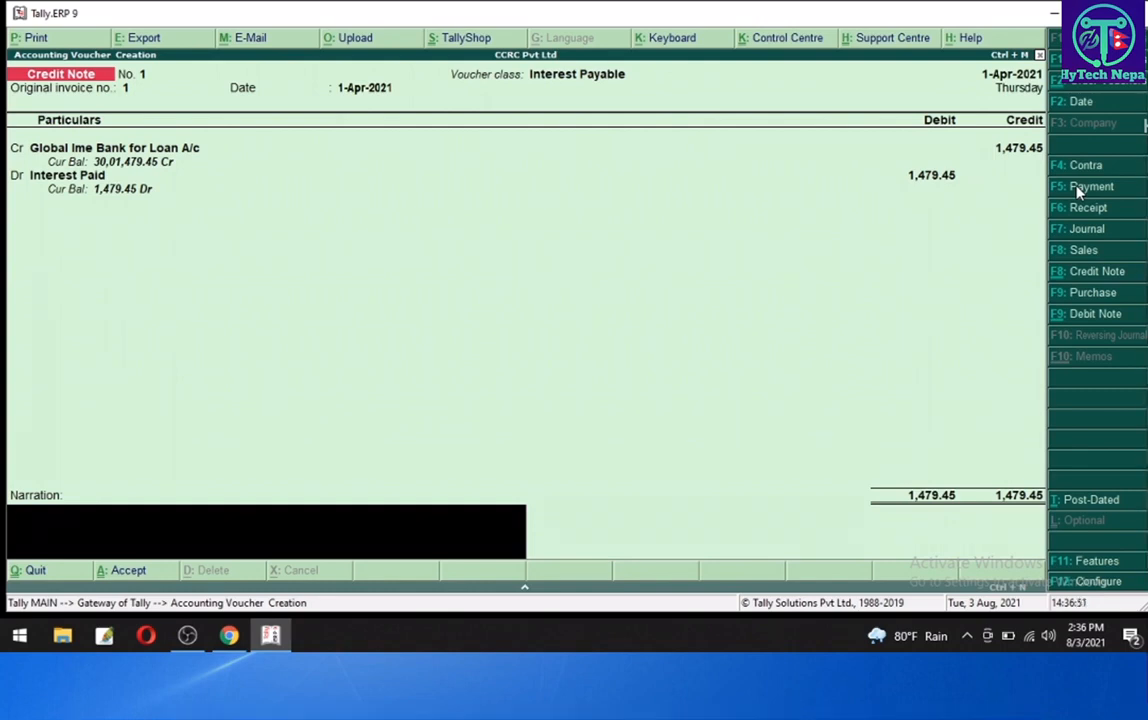
{"action": "key", "text": "Return"}
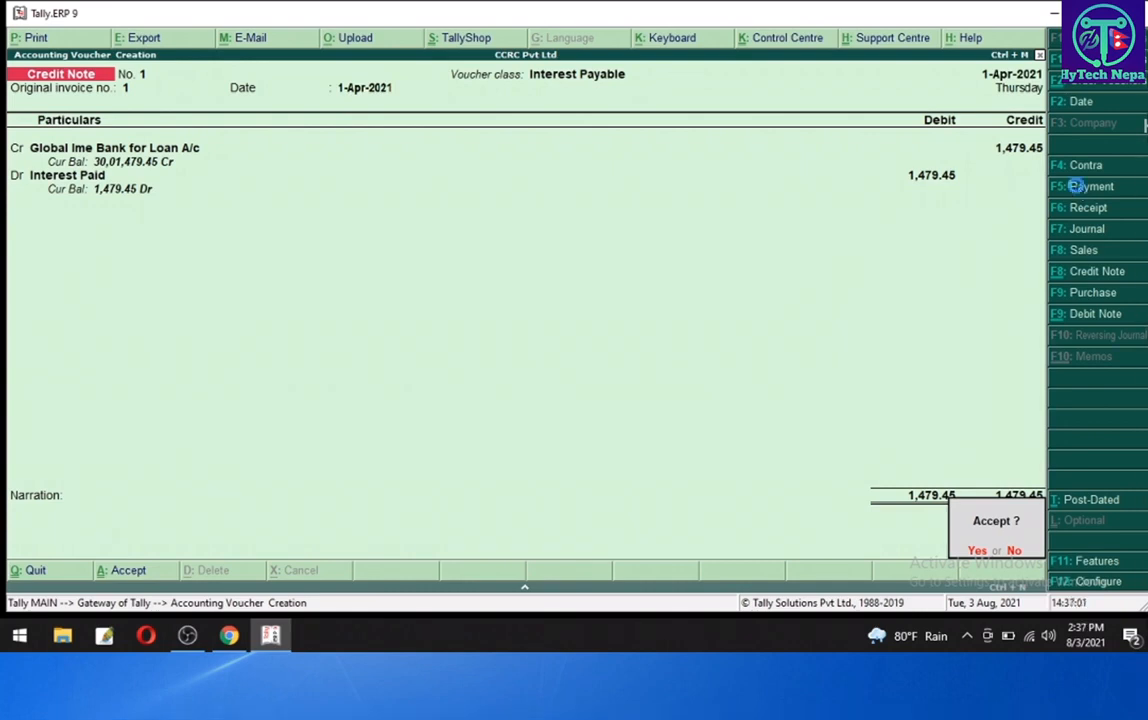
{"action": "key", "text": "Return"}
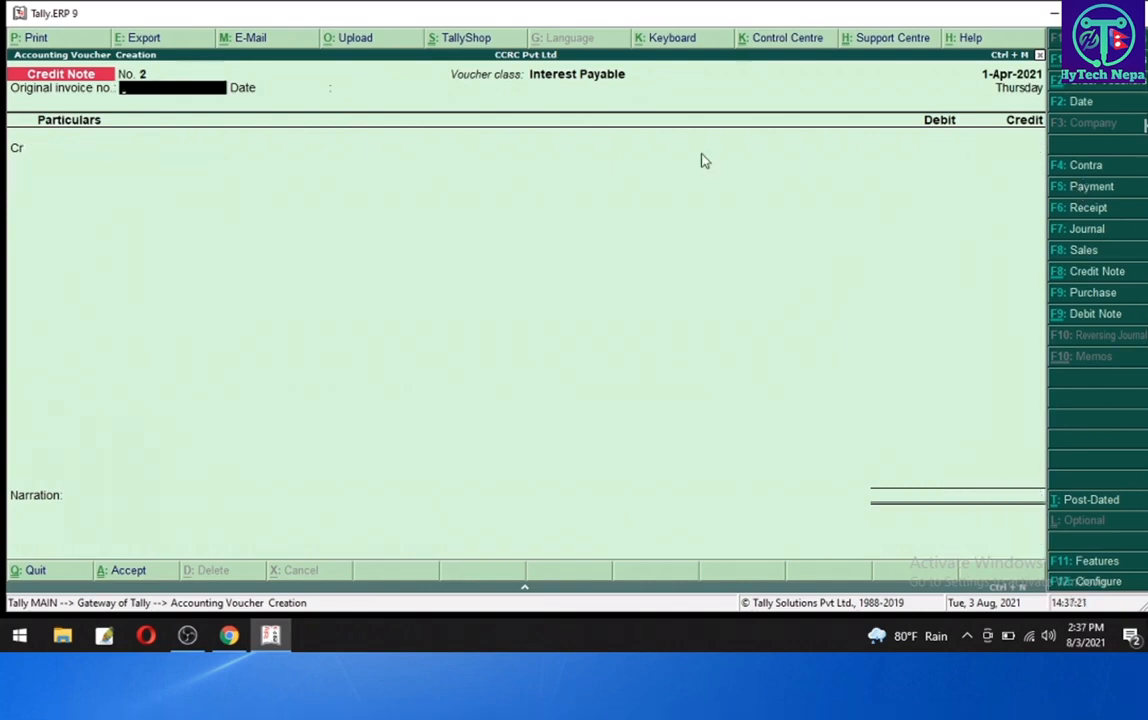